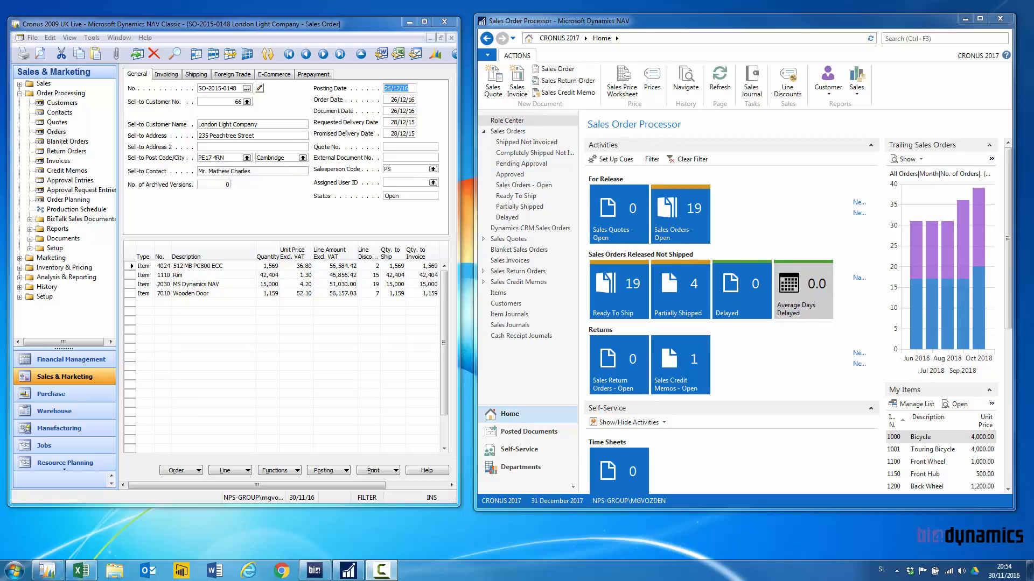
# - Switch to BI4Dynamics NAV and add the Cronus 2009 UK Live database on MLADENSSD2 as a data source with version NAV 2009
pyautogui.click(314, 570)
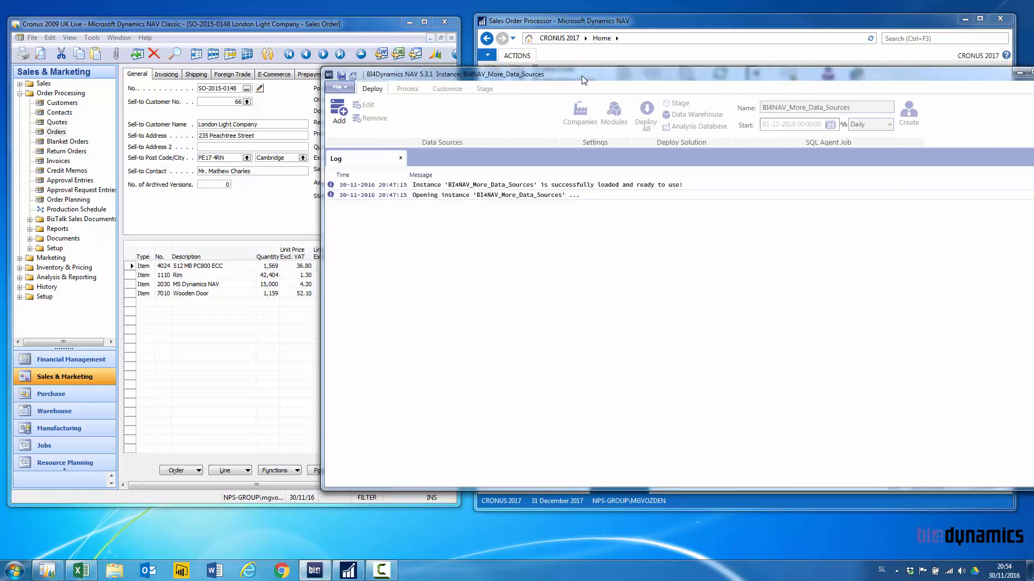
pyautogui.moveTo(581, 79); pyautogui.dragTo(420, 66)
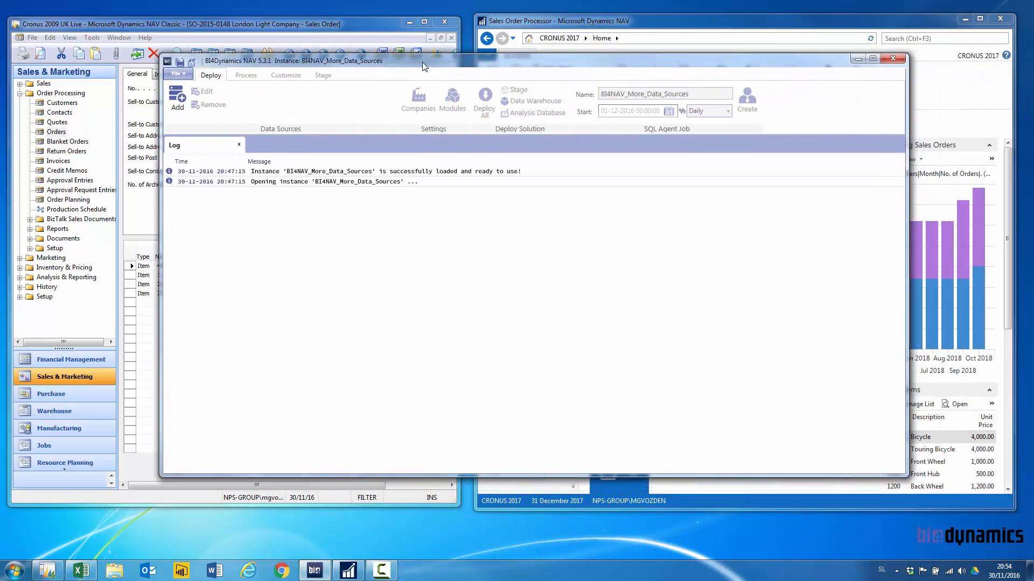
pyautogui.click(179, 103)
pyautogui.click(558, 214)
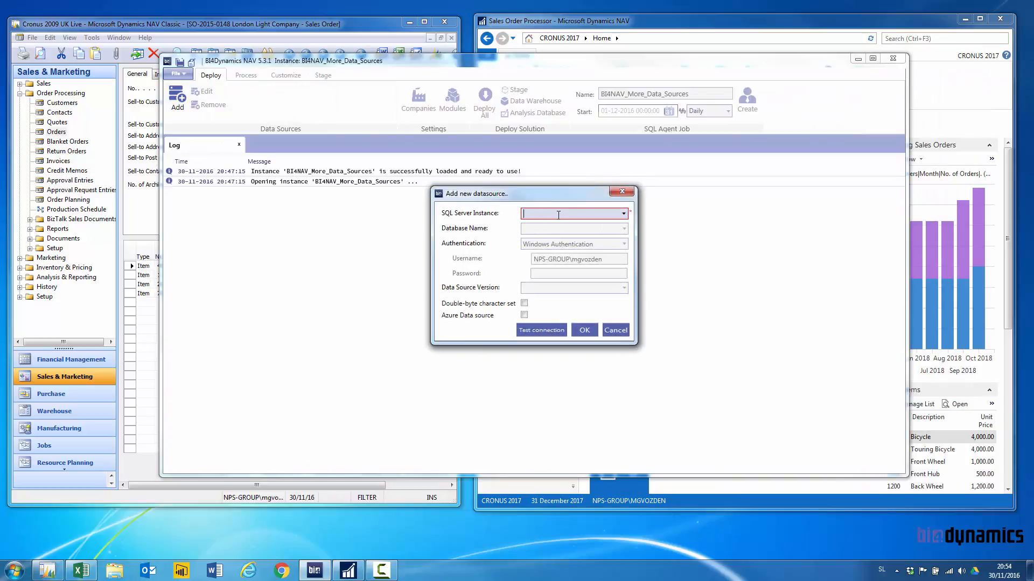
pyautogui.write('MLADENSSD2')
pyautogui.click(624, 230)
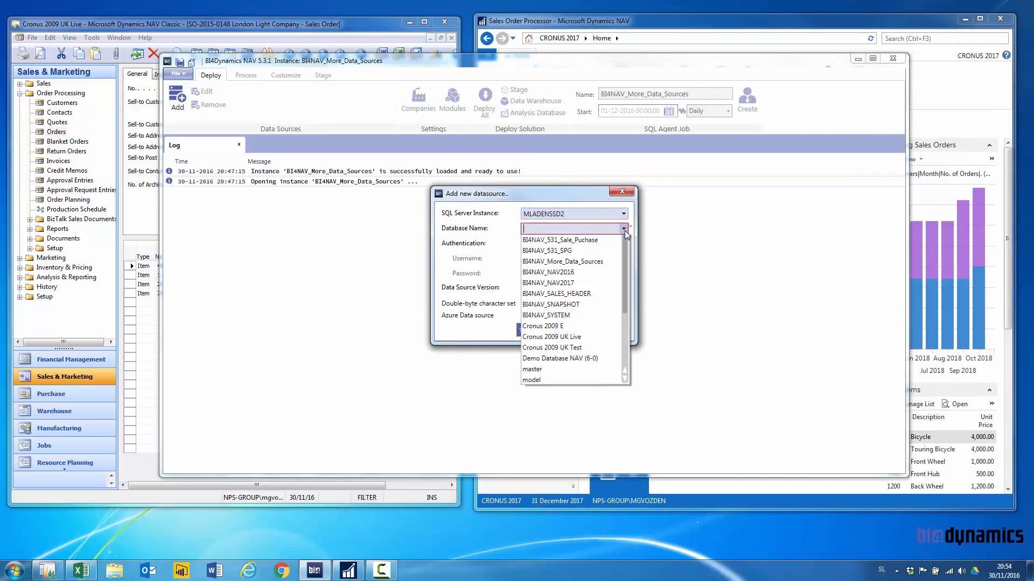
pyautogui.click(593, 379)
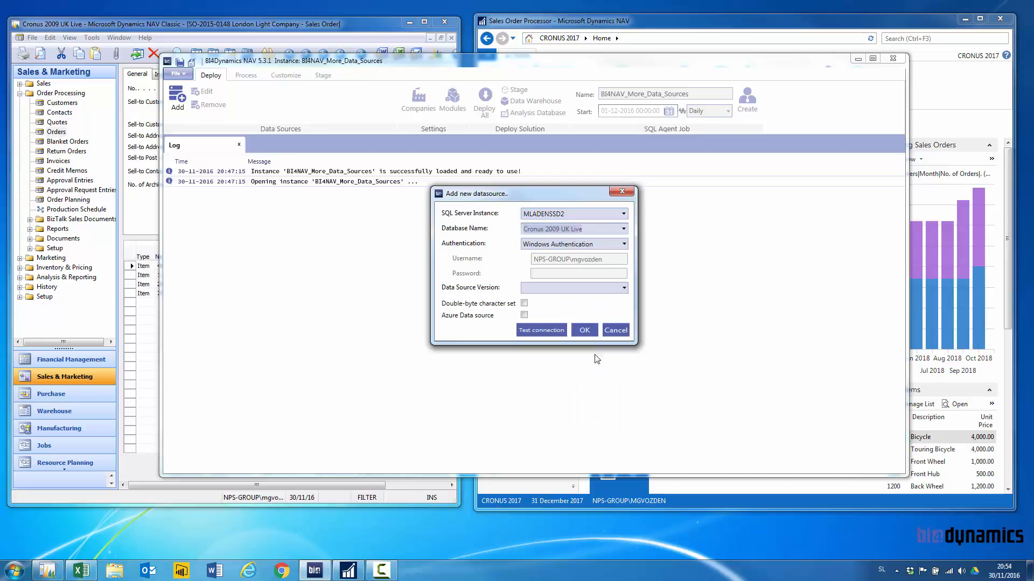
pyautogui.click(621, 287)
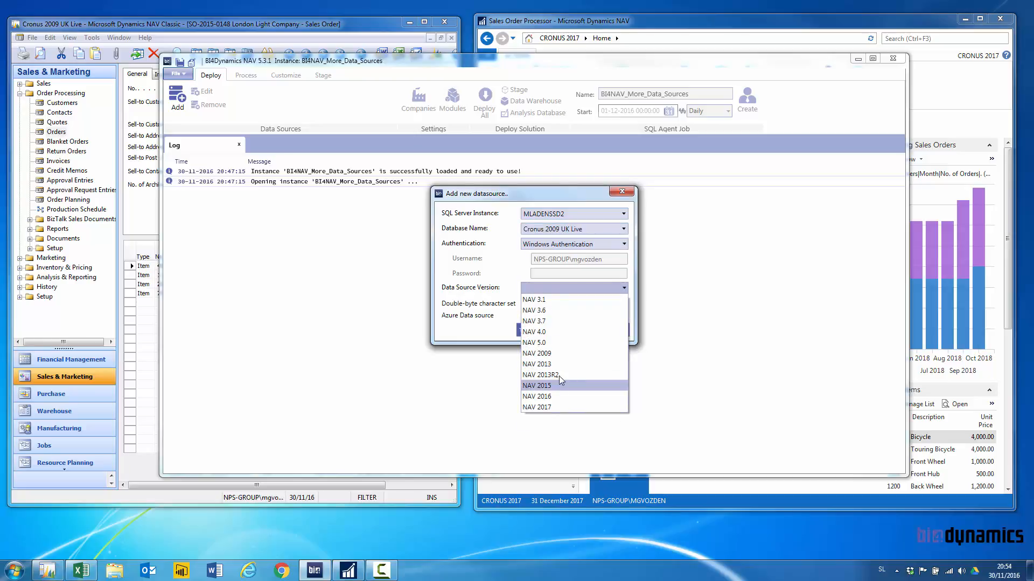
pyautogui.click(562, 353)
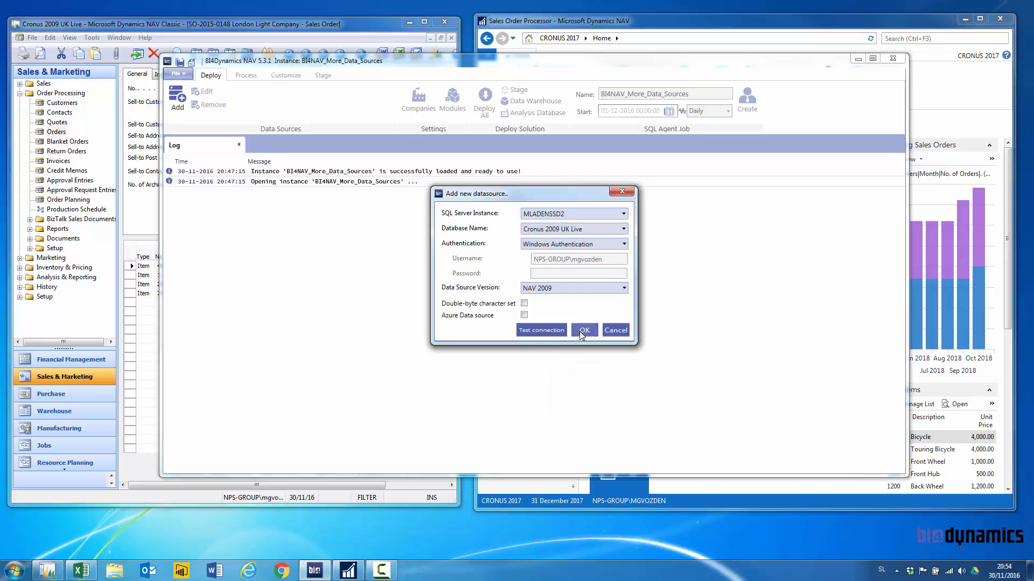
pyautogui.click(584, 331)
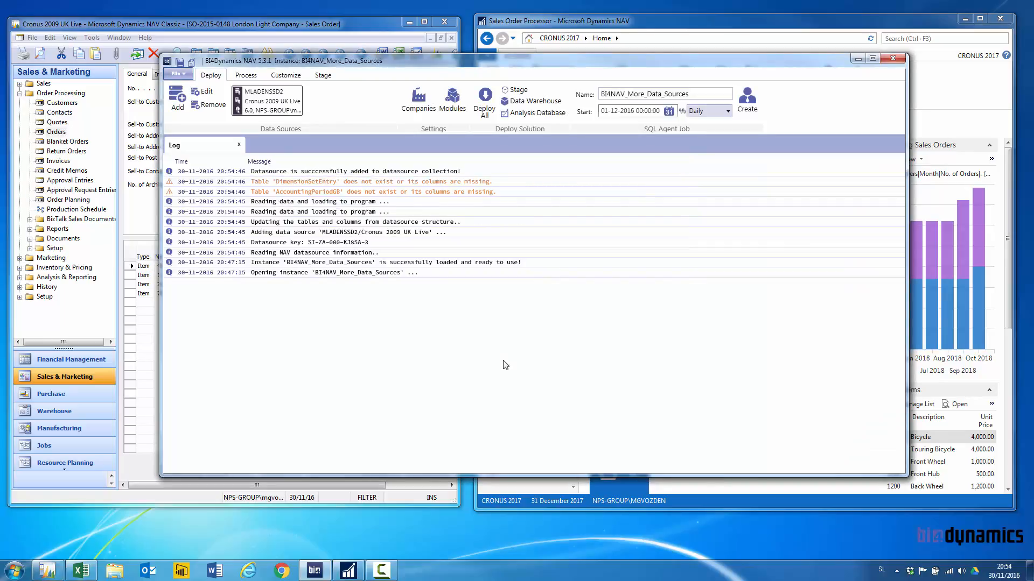
# - Add a second data source for Demo Database NAV (10-0) on MLADENSSD2\NAVDEMO, with version NAV 2017
pyautogui.click(177, 100)
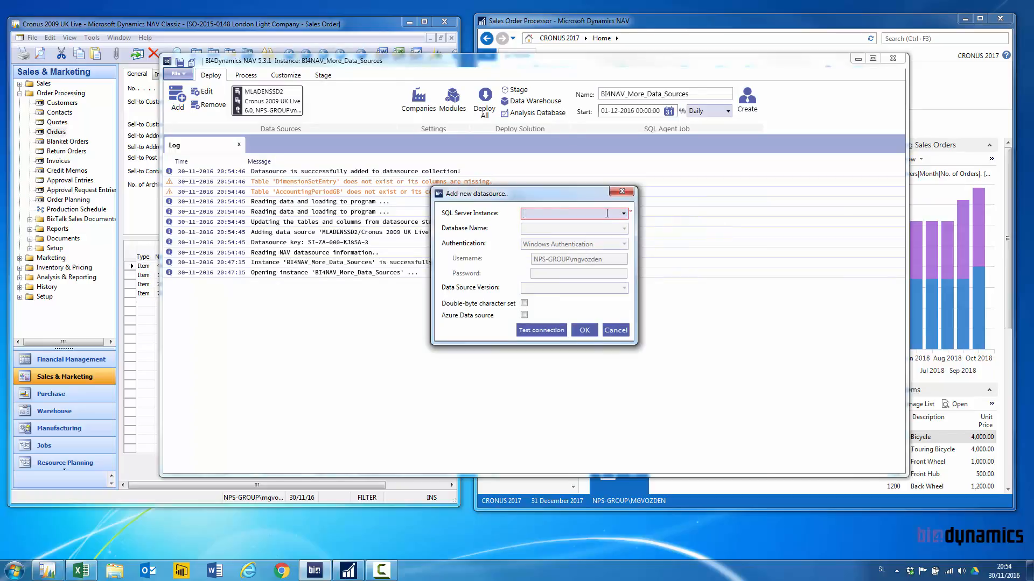
pyautogui.click(607, 213)
pyautogui.write('MLADENSSD2\\NAVDEMO')
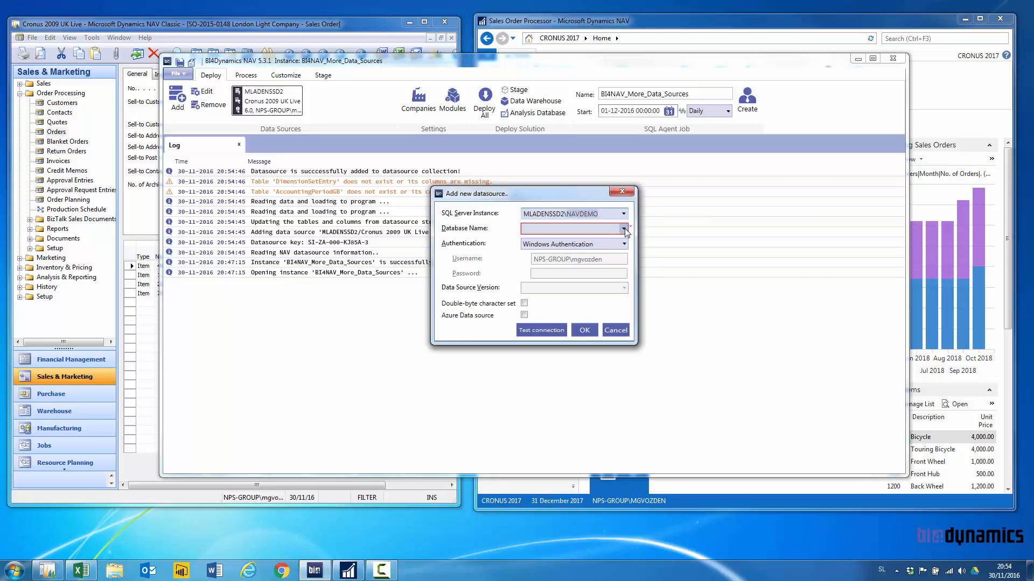
pyautogui.click(624, 229)
pyautogui.click(596, 240)
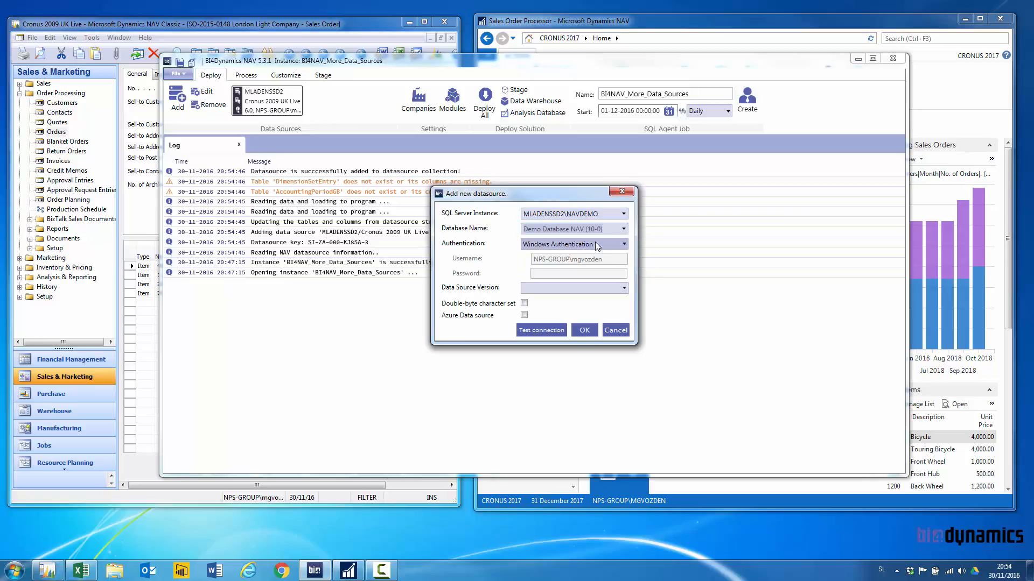
pyautogui.click(624, 288)
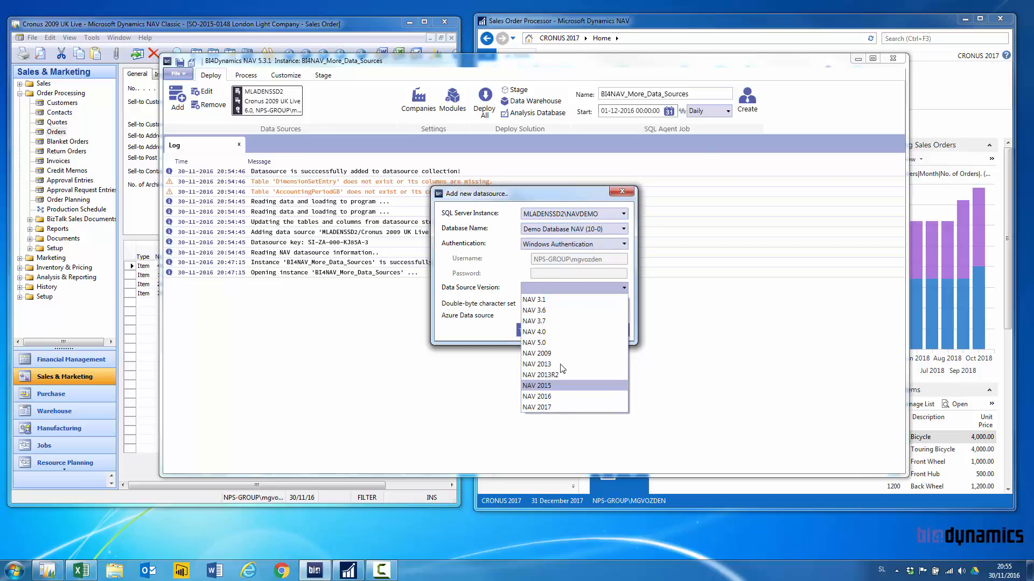
pyautogui.click(549, 406)
pyautogui.click(584, 330)
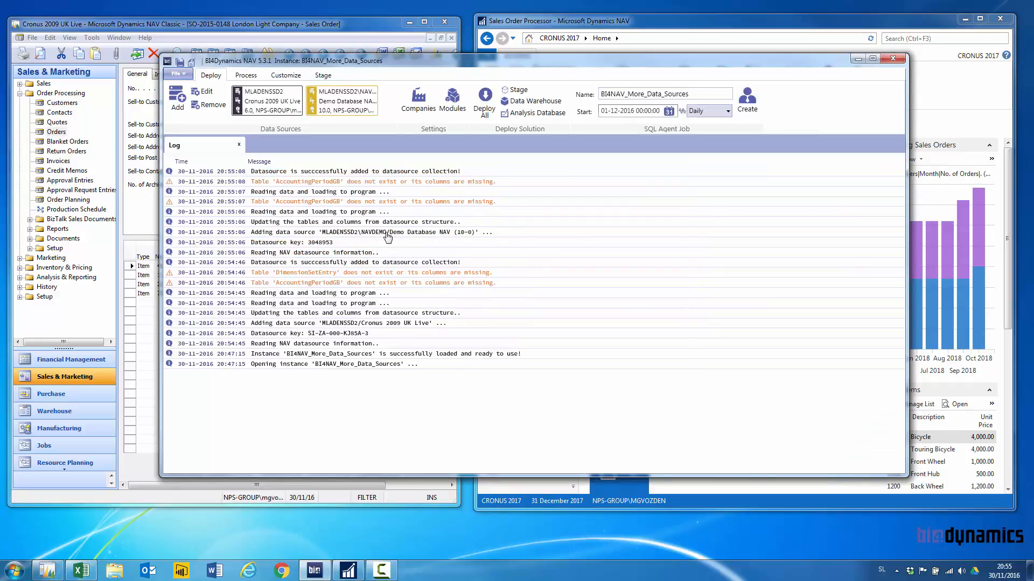
# - Enable both companies, Cronus 2009 UK Live and CRONUS 2017, in the company settings
pyautogui.click(418, 102)
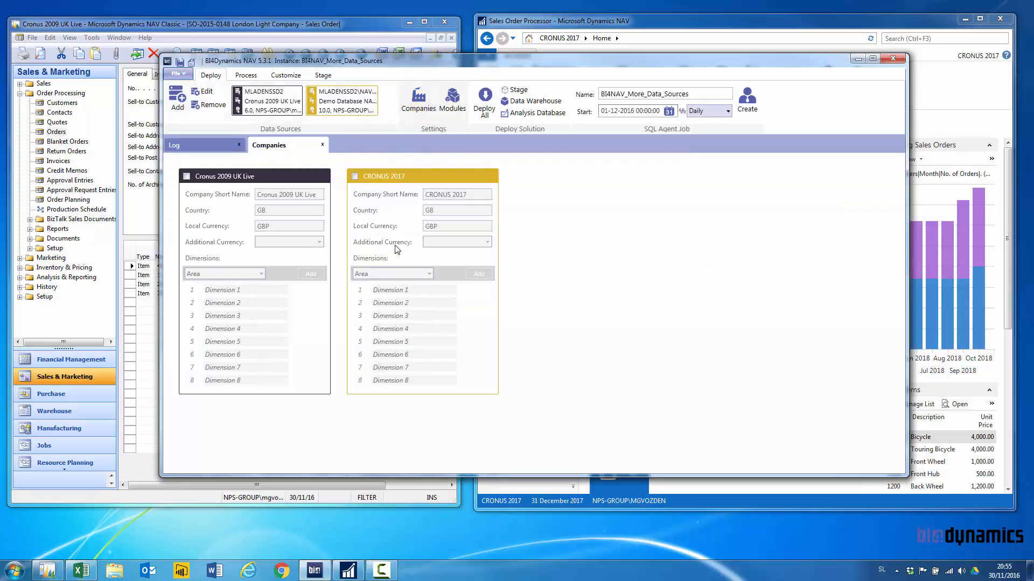
pyautogui.click(186, 176)
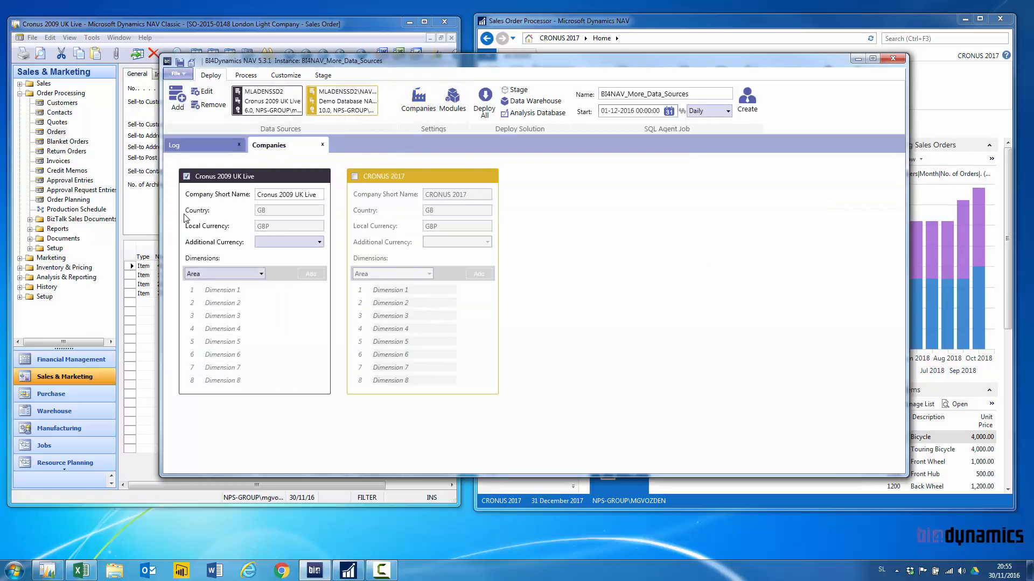
pyautogui.click(354, 177)
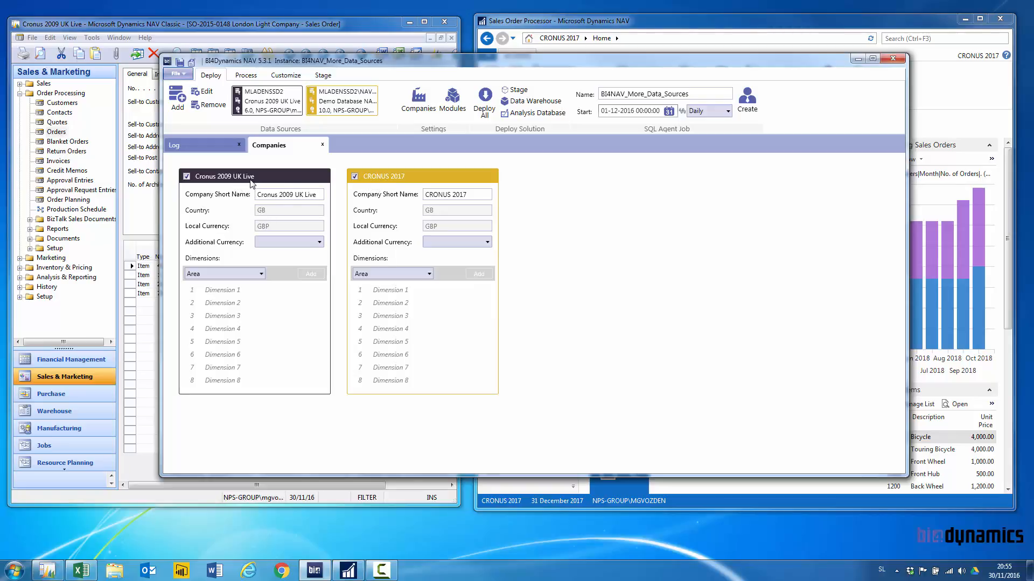
# - Set the company short name to UK for both Cronus 2009 UK Live and CRONUS 2017
pyautogui.moveTo(296, 195); pyautogui.dragTo(241, 204)
pyautogui.press('BackSpace')
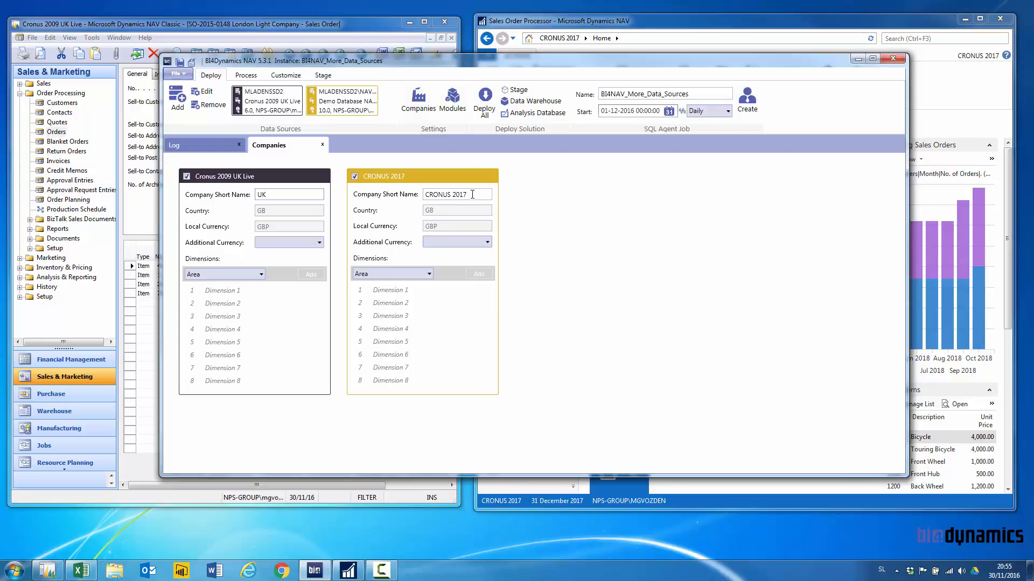
pyautogui.moveTo(472, 195); pyautogui.dragTo(406, 201)
pyautogui.write('UK')
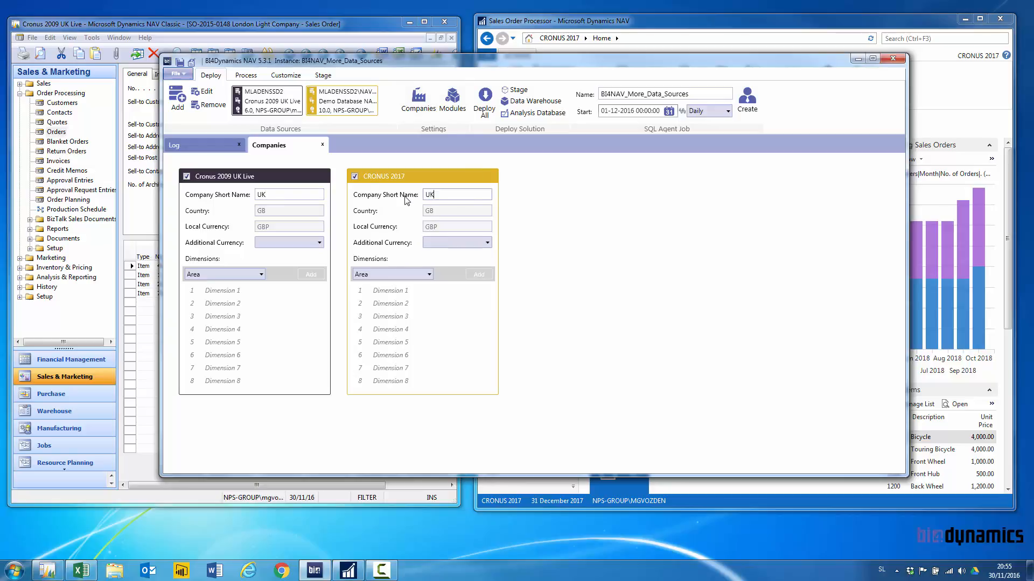
# - Add the dimensions Area, Business Group, Customer Group and Department to Cronus 2009 UK Live
pyautogui.click(311, 275)
pyautogui.click(310, 275)
pyautogui.click(310, 275)
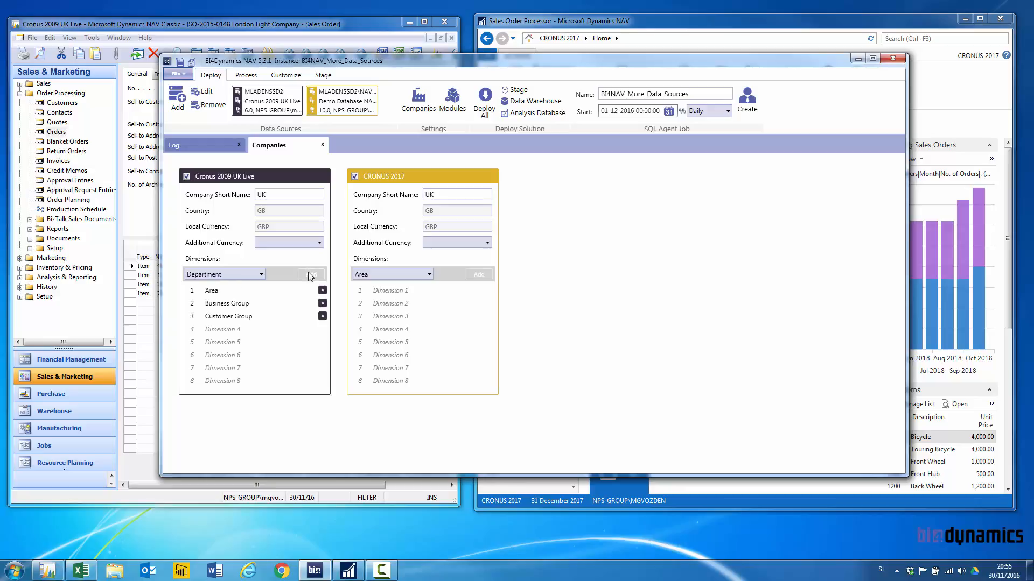
pyautogui.click(310, 275)
# - Add Area, Business Group, Customer Group and Department to CRONUS 2017, and fill in the additional currency, USD for Cronus 2009 UK Live
pyautogui.click(484, 276)
pyautogui.click(485, 275)
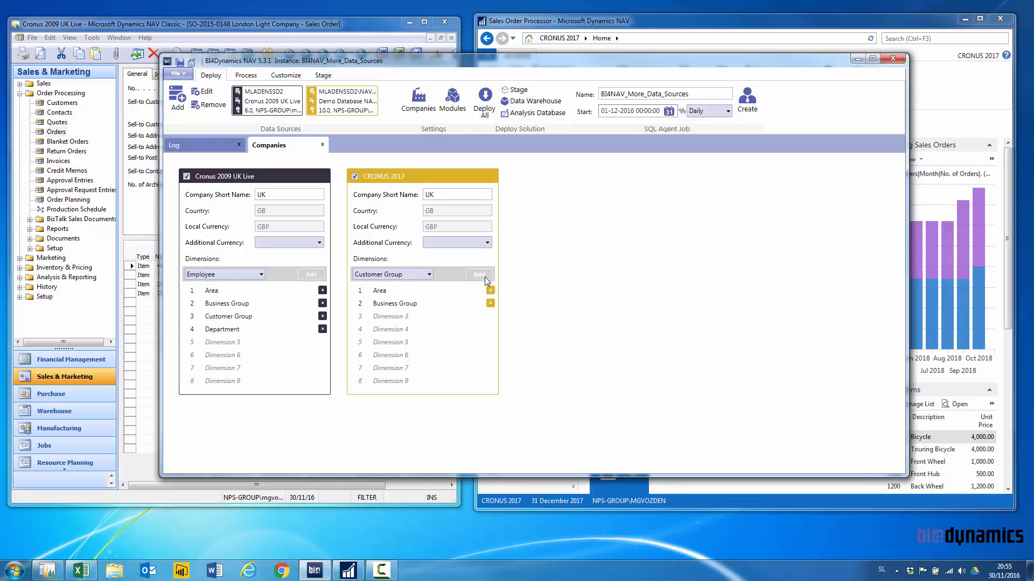
pyautogui.click(485, 275)
pyautogui.click(485, 275)
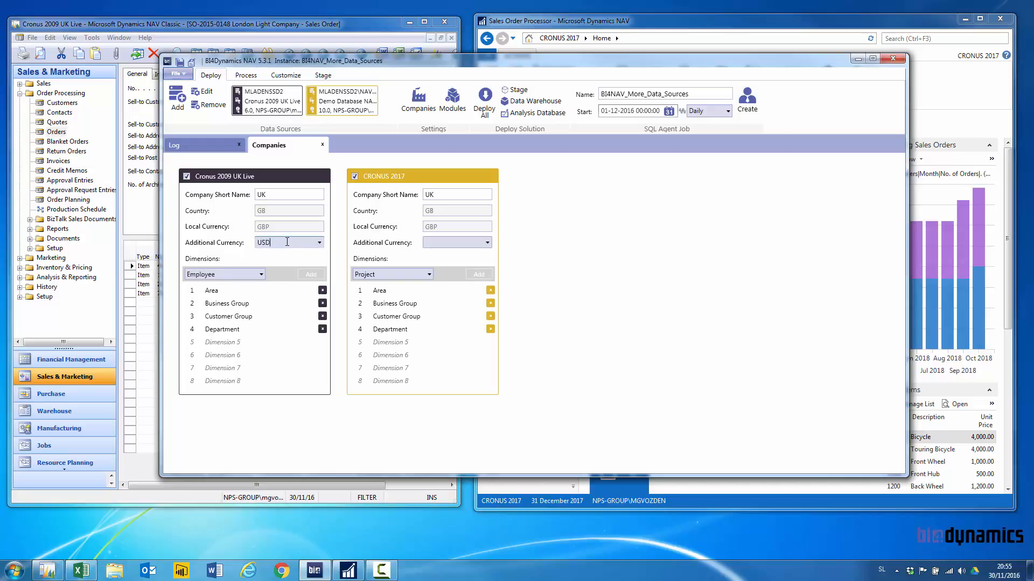
pyautogui.click(440, 241)
# - Select the General Ledger and Sales modules and deploy the complete solution
pyautogui.click(452, 99)
pyautogui.click(735, 175)
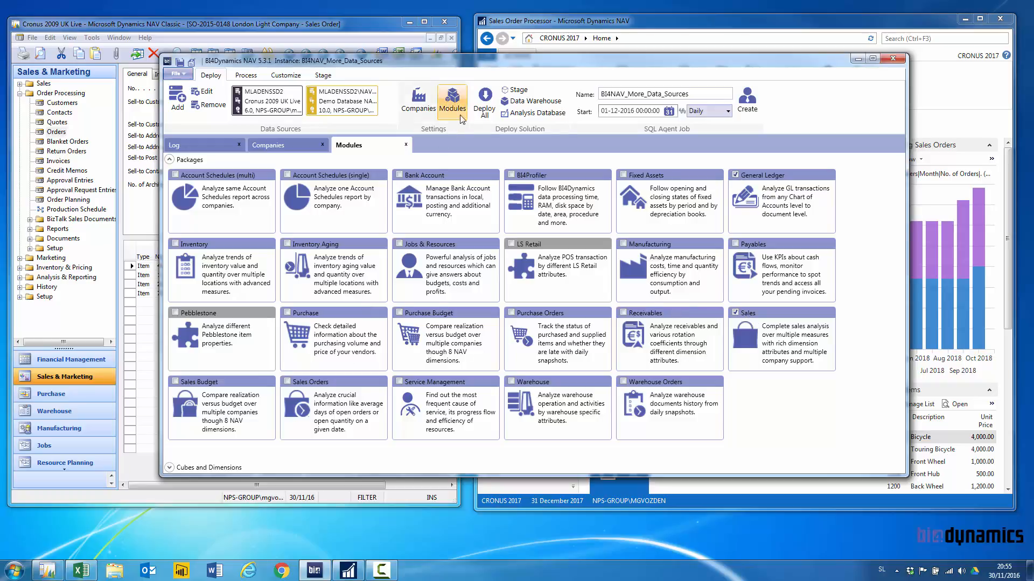
pyautogui.click(483, 102)
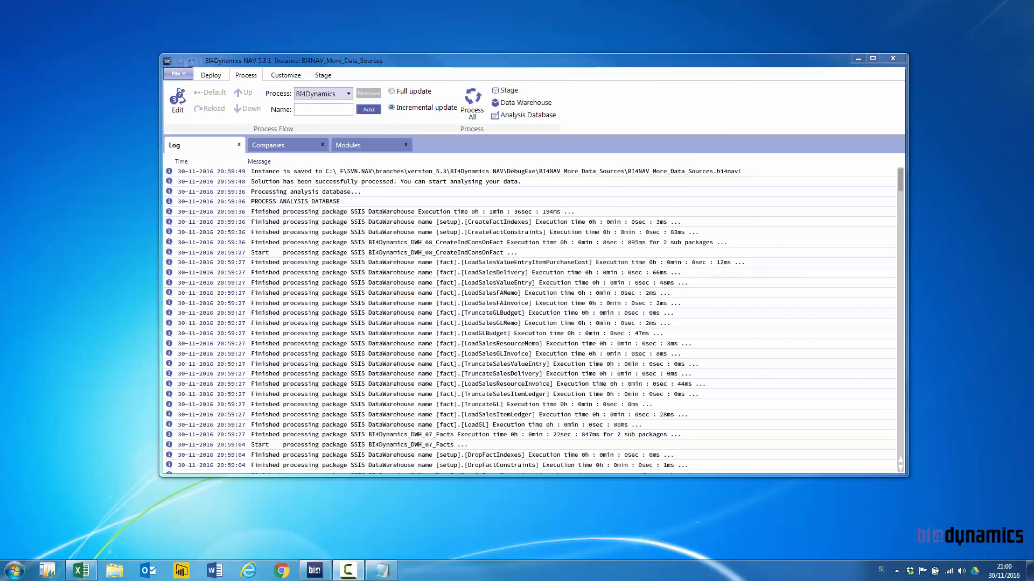
# - Switch to the Excel workbook, maximise it and add Net Change as the value of the pivot table on the General Ledger sheet
pyautogui.click(76, 575)
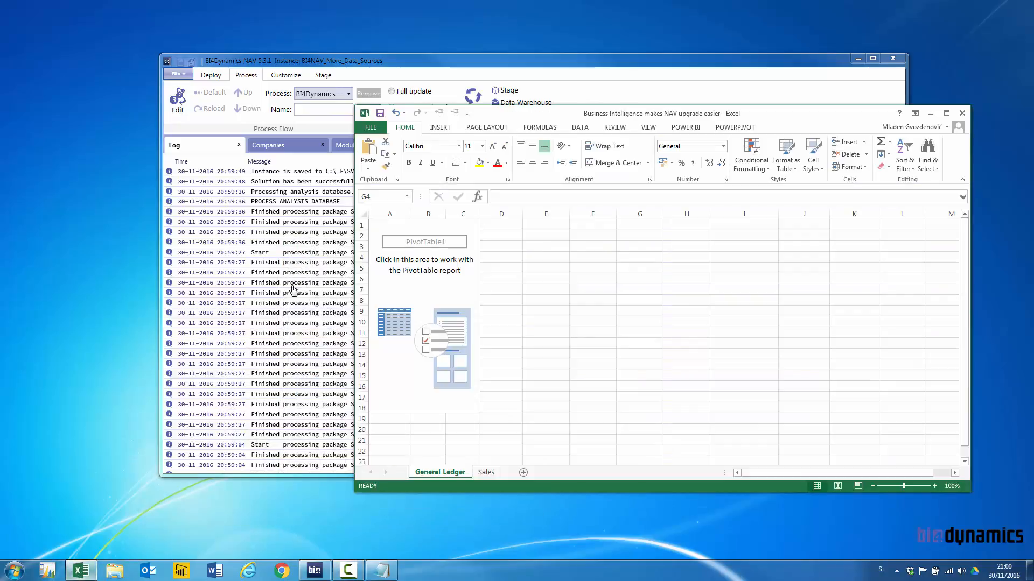
pyautogui.click(950, 114)
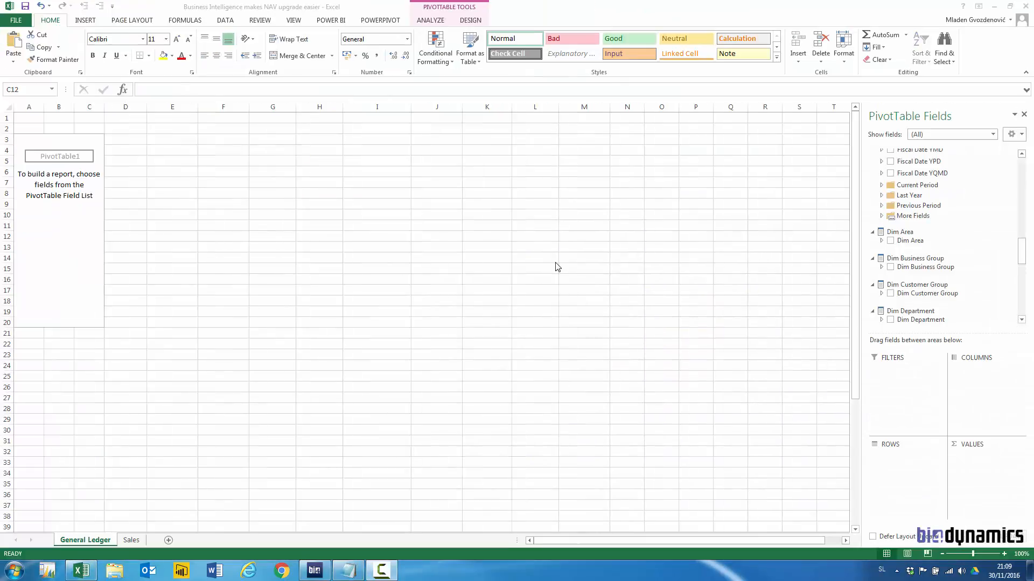
pyautogui.click(43, 196)
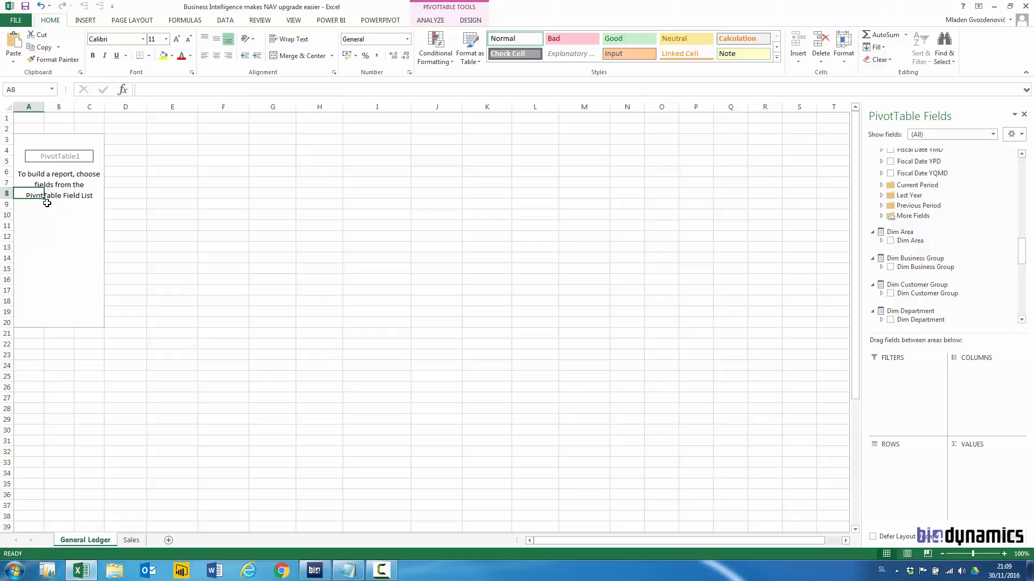
pyautogui.moveTo(1025, 253); pyautogui.dragTo(986, 461)
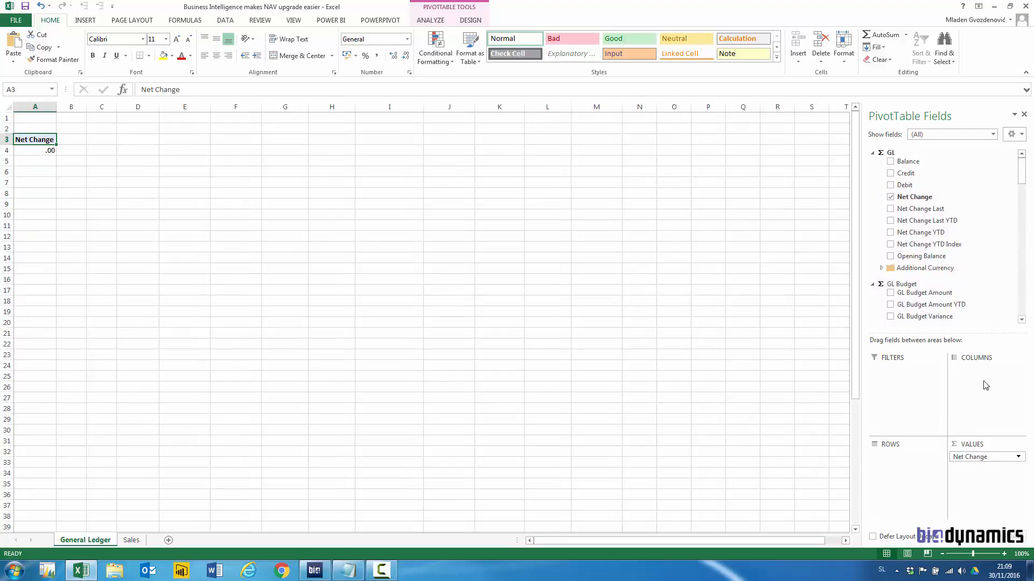
# - Add GL Account by Levels to the pivot table's rows and Company to its columns
pyautogui.moveTo(1021, 172); pyautogui.dragTo(1024, 292)
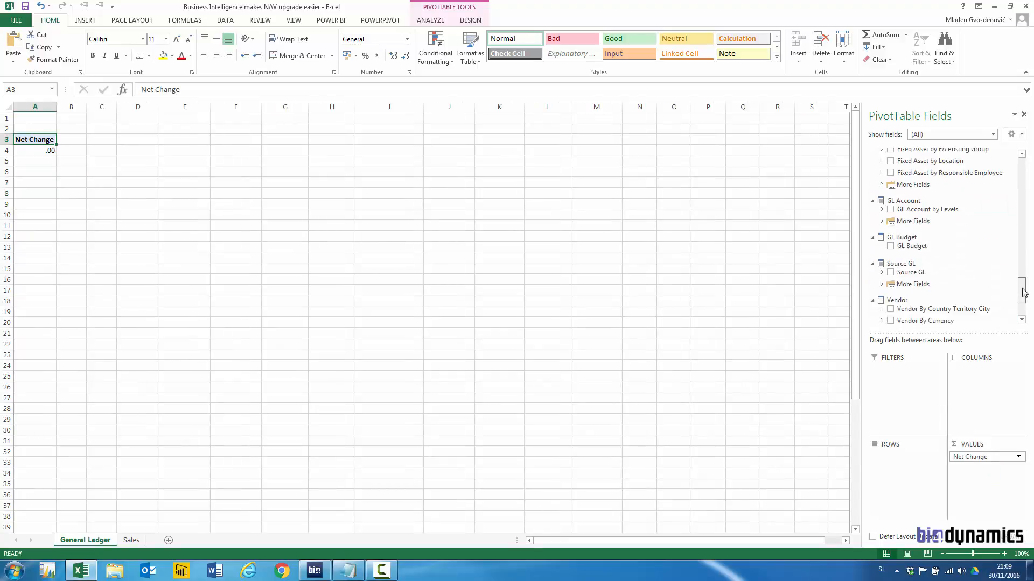
pyautogui.moveTo(926, 210); pyautogui.dragTo(912, 460)
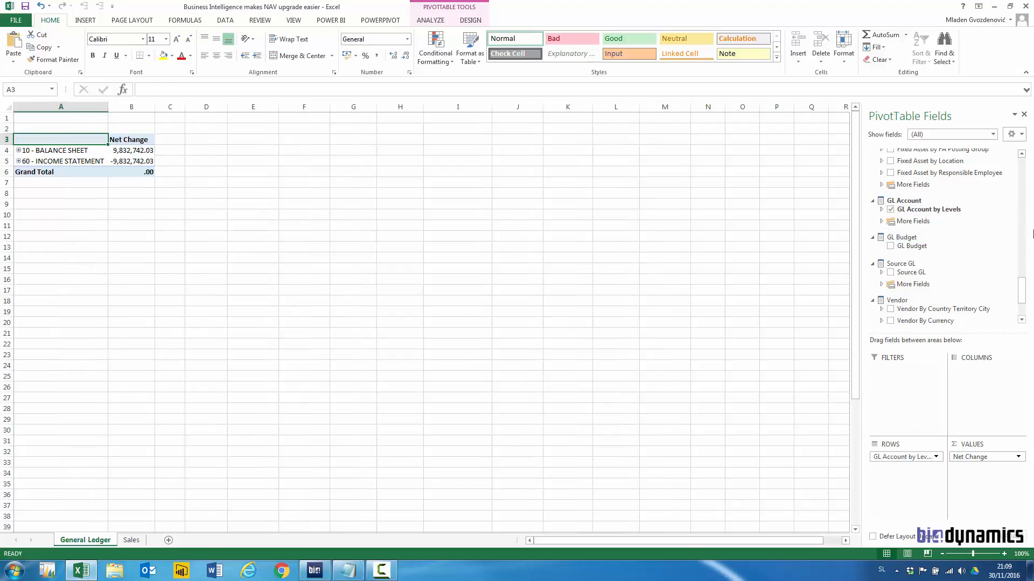
pyautogui.moveTo(1022, 291); pyautogui.dragTo(1026, 214)
pyautogui.moveTo(910, 240); pyautogui.dragTo(975, 377)
# - Expand the whole GL account row hierarchy by two levels, down to accounts such as 1000 - Fixed Assets
pyautogui.click(59, 161)
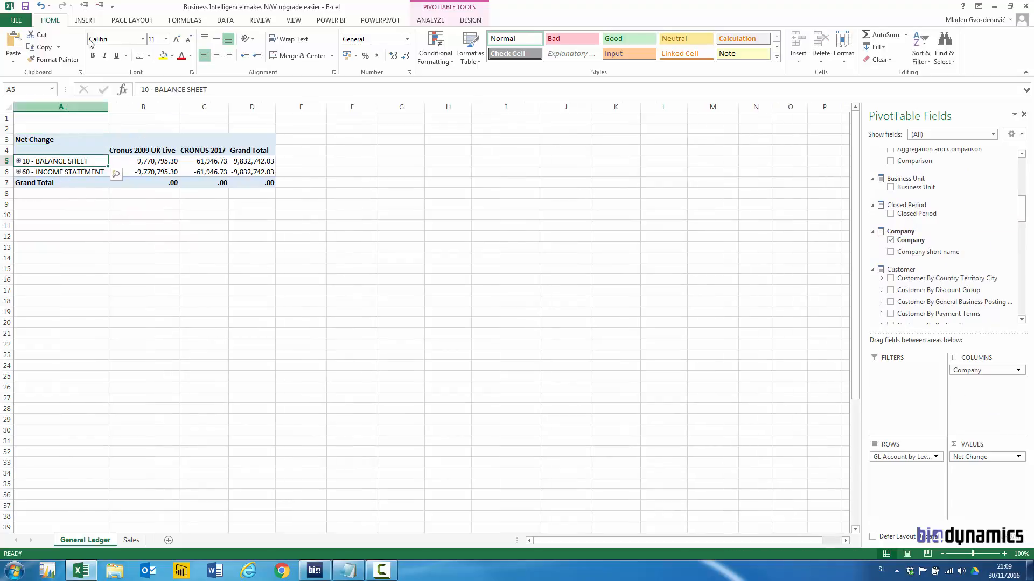
pyautogui.click(84, 6)
pyautogui.click(62, 205)
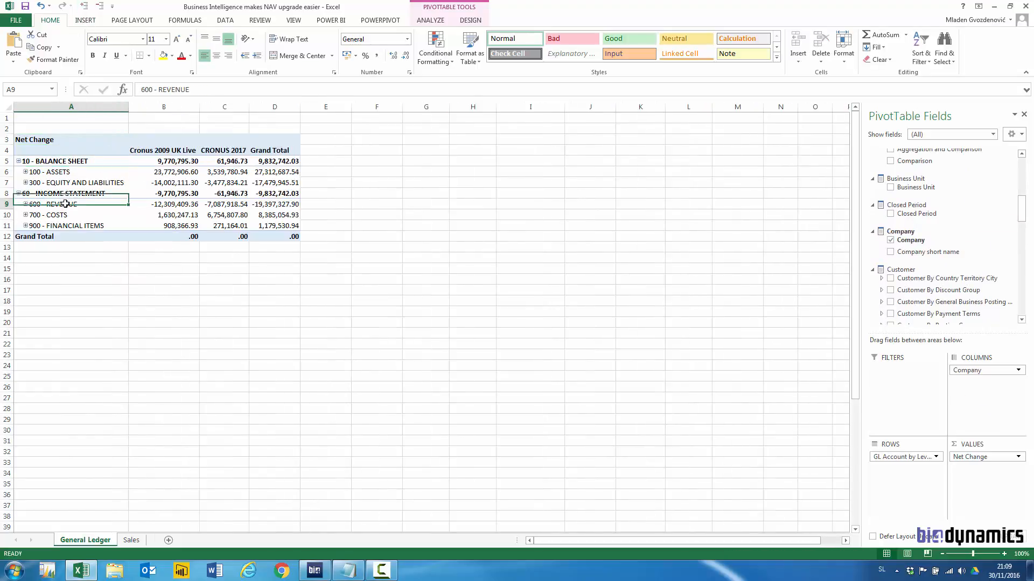
pyautogui.click(84, 6)
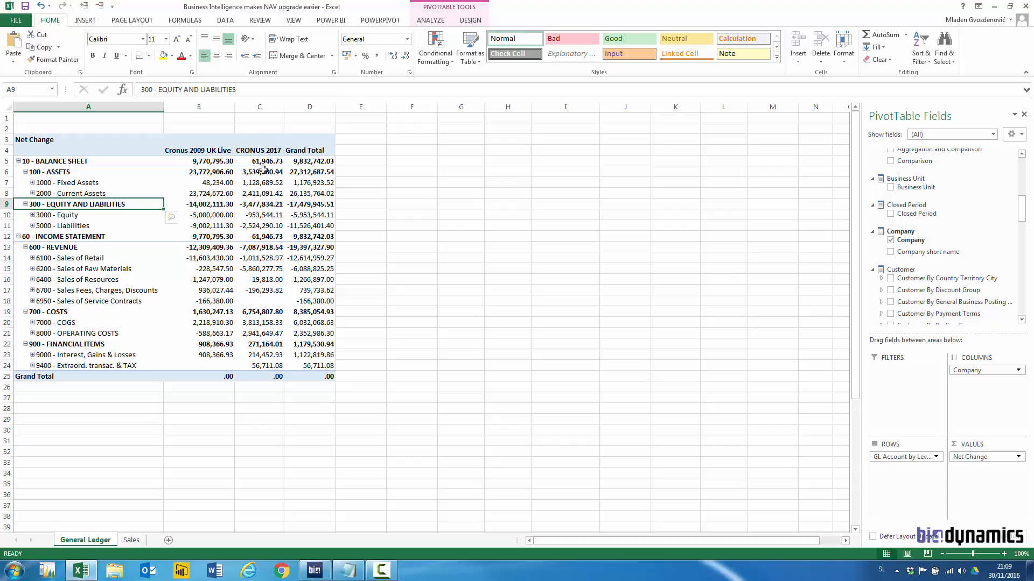
# - Filter the GL account rows to keep only 60 - INCOME STATEMENT
pyautogui.rightClick(93, 237)
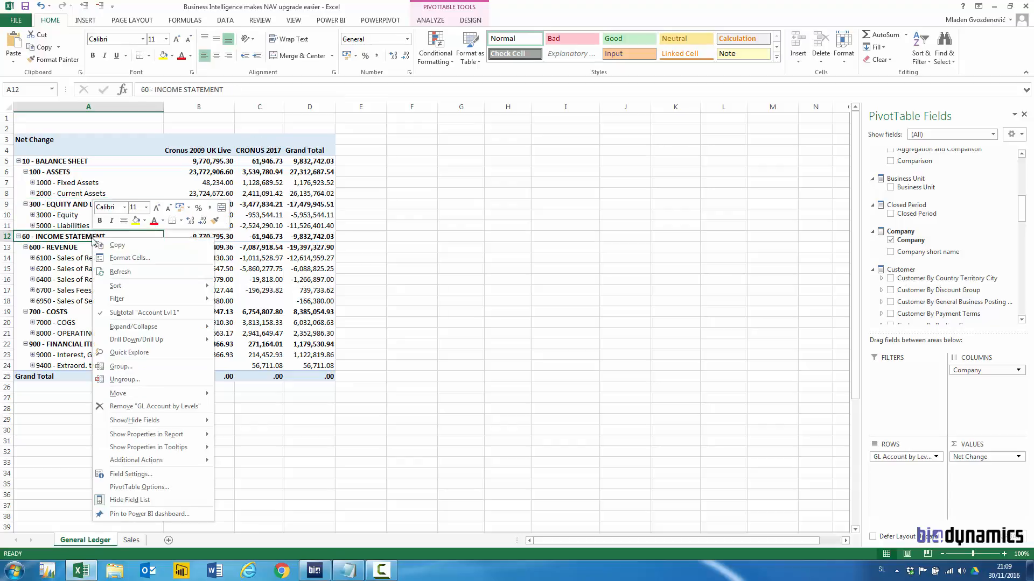
pyautogui.moveTo(212, 308)
pyautogui.click(266, 314)
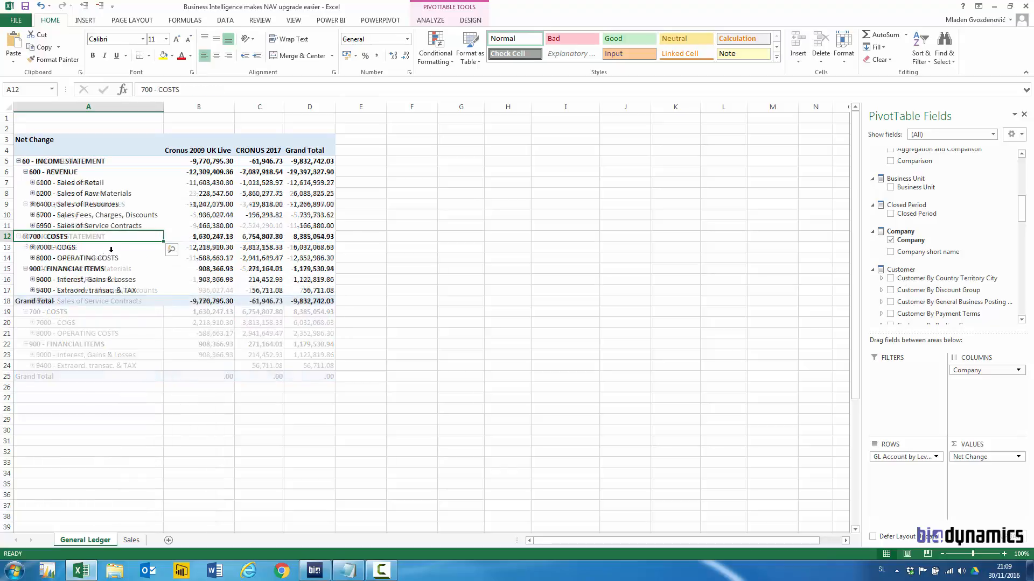
# - Move GL Account by Levels from the pivot table's rows to its report filters
pyautogui.click(95, 186)
pyautogui.moveTo(887, 455); pyautogui.dragTo(894, 372)
pyautogui.scroll(3, 931, 269)
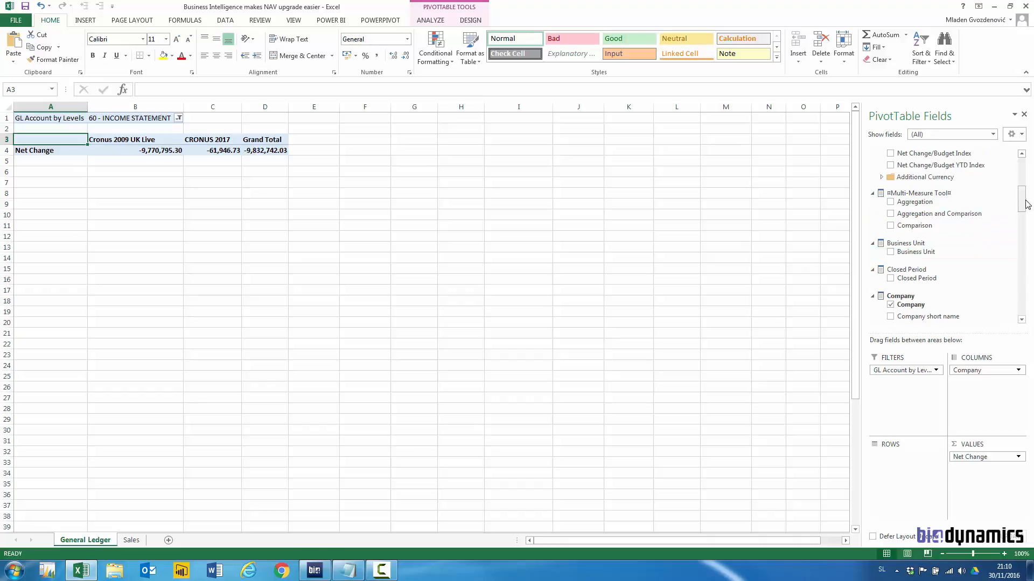
# - Add Dim Area to the pivot table's rows and expand all areas by one level, down to regions such as 20 - Europe North
pyautogui.moveTo(1025, 203); pyautogui.dragTo(1024, 262)
pyautogui.moveTo(910, 227); pyautogui.dragTo(906, 474)
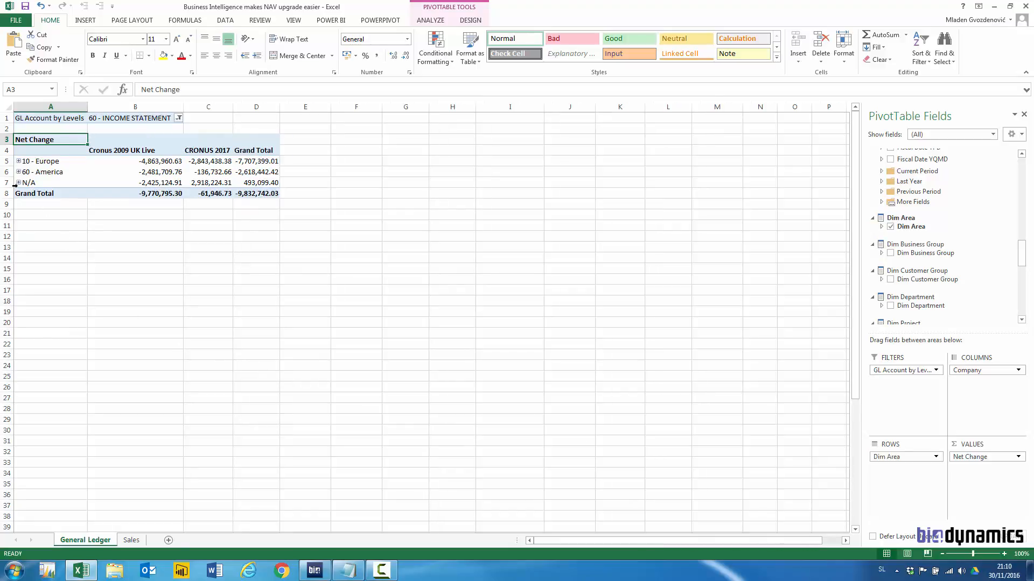
pyautogui.click(45, 162)
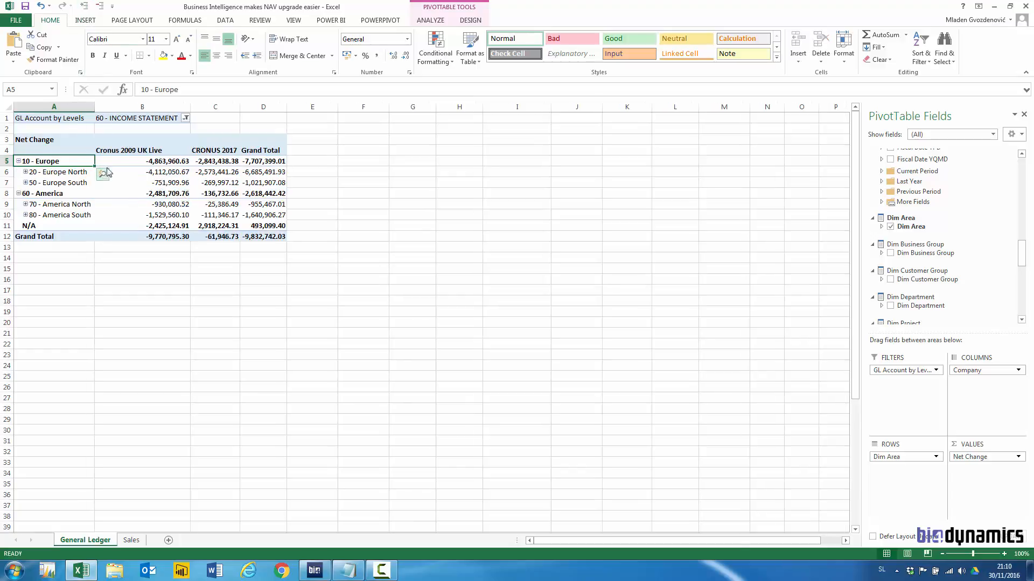
# - Widen the CRONUS 2017 column and compare the two companies' Net Change by area
pyautogui.click(141, 144)
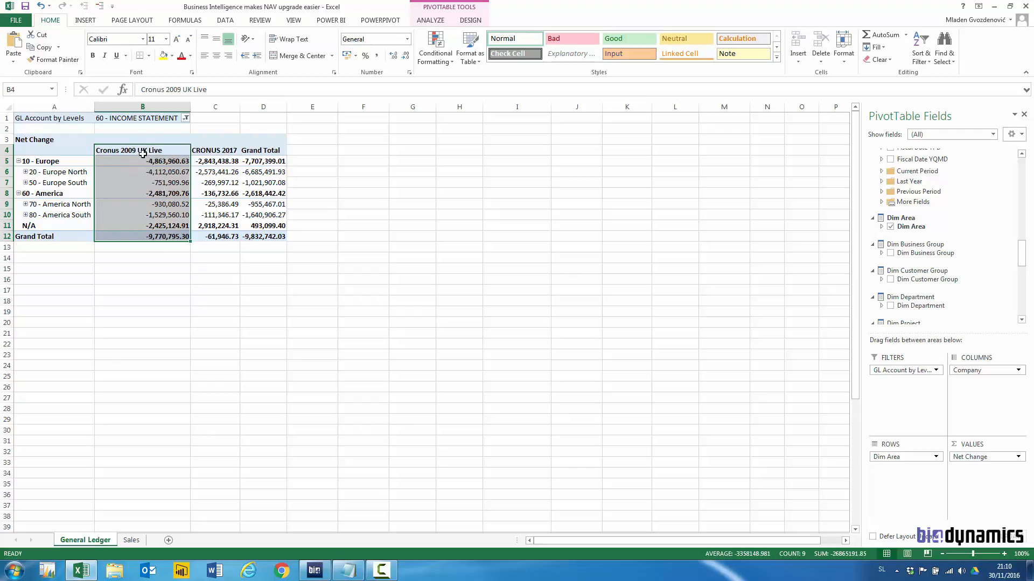
pyautogui.click(214, 183)
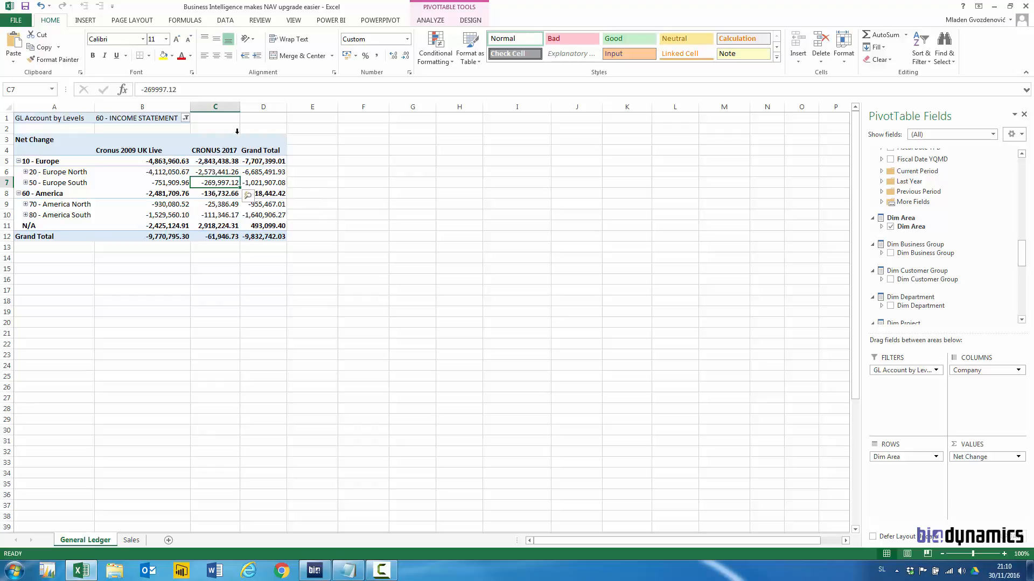
pyautogui.moveTo(240, 108); pyautogui.dragTo(267, 108)
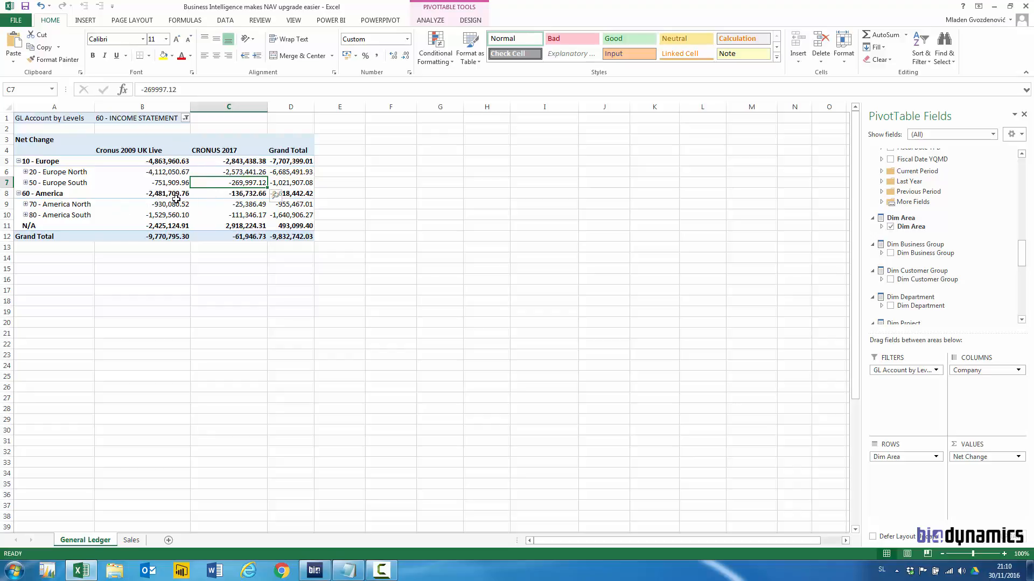
pyautogui.moveTo(167, 187)
# - Remove Dim Area from the pivot table's rows and put GL Account by Levels there instead
pyautogui.moveTo(886, 458); pyautogui.dragTo(424, 372)
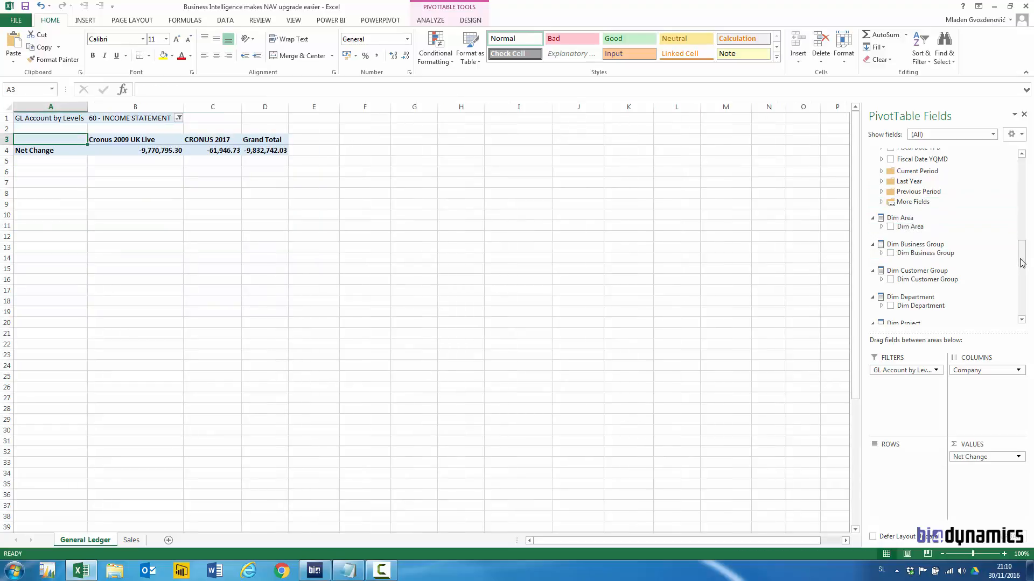
pyautogui.moveTo(1022, 263); pyautogui.dragTo(1022, 246)
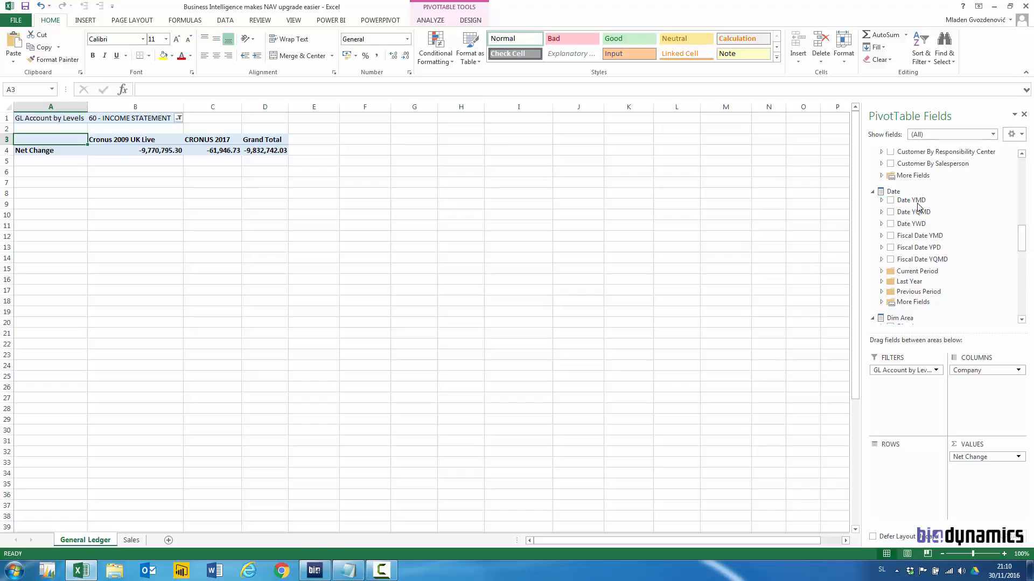
pyautogui.moveTo(907, 370); pyautogui.dragTo(910, 470)
# - Clear the Account Lvl 1 filter from the GL account rows
pyautogui.click(49, 162)
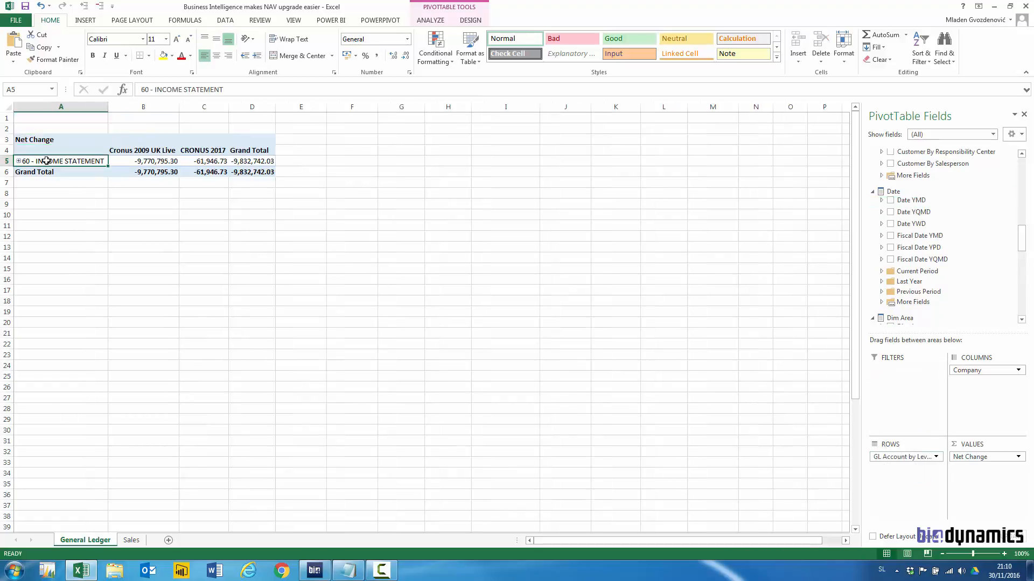
pyautogui.rightClick(50, 162)
pyautogui.moveTo(118, 224)
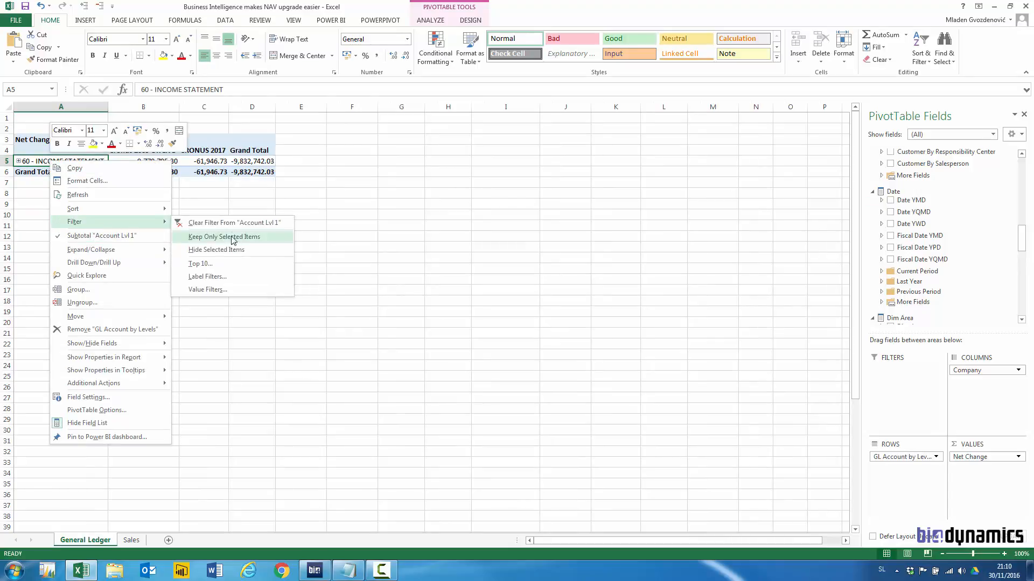
pyautogui.click(233, 226)
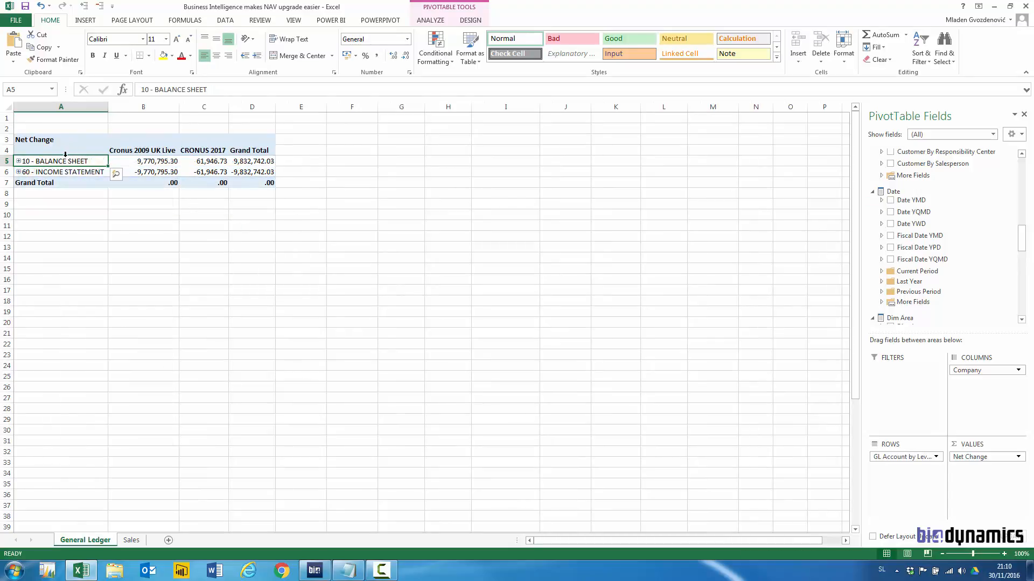
# - Expand all GL account rows by one level and add Date YMD below Company in the pivot table's columns
pyautogui.click(84, 5)
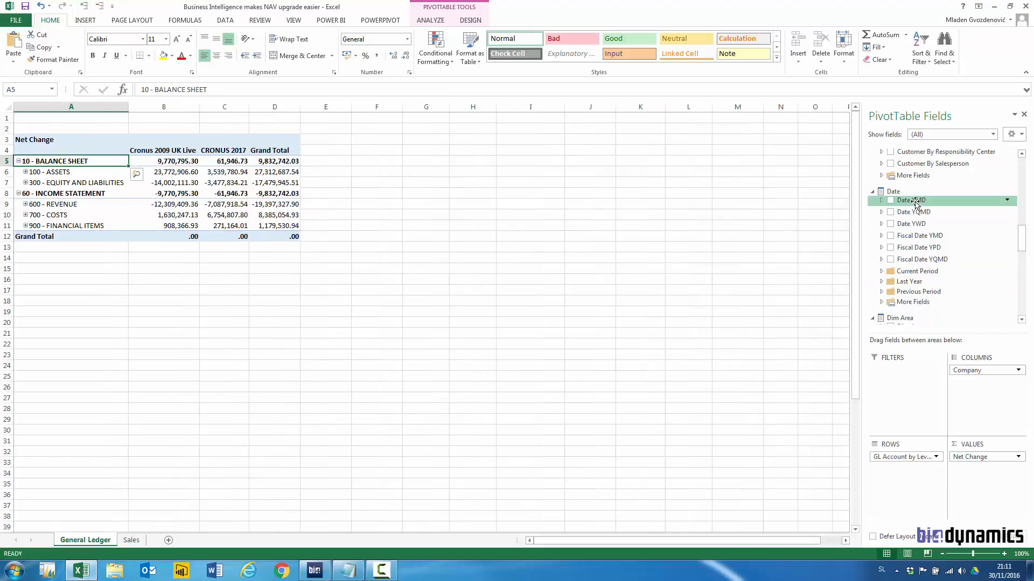
pyautogui.moveTo(911, 200); pyautogui.dragTo(981, 394)
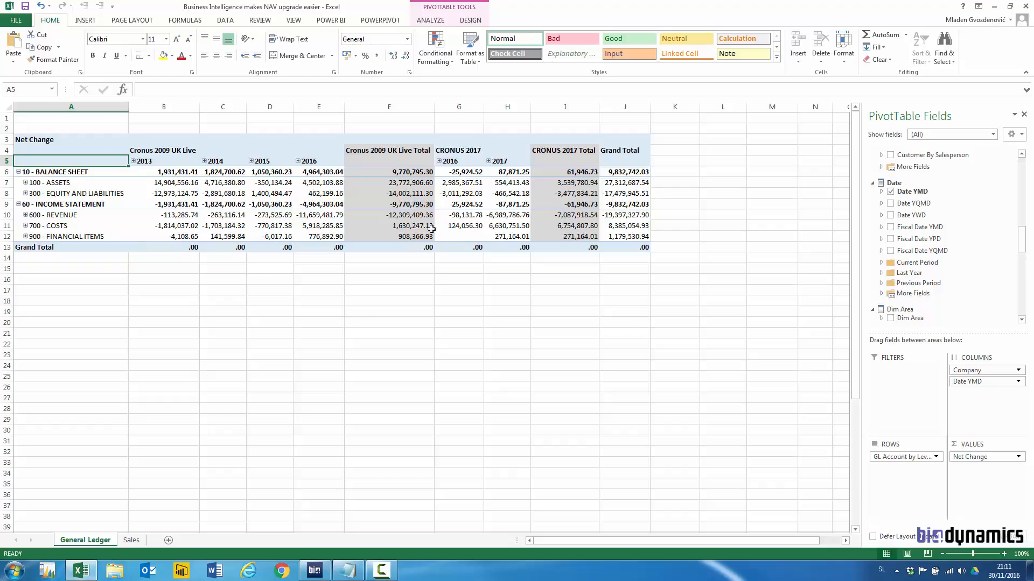
# - Apply the Bad cell style to CRONUS 2017's 2016 values for accounts 600 to 900 and for accounts 100 and 300
pyautogui.moveTo(454, 237); pyautogui.dragTo(457, 215)
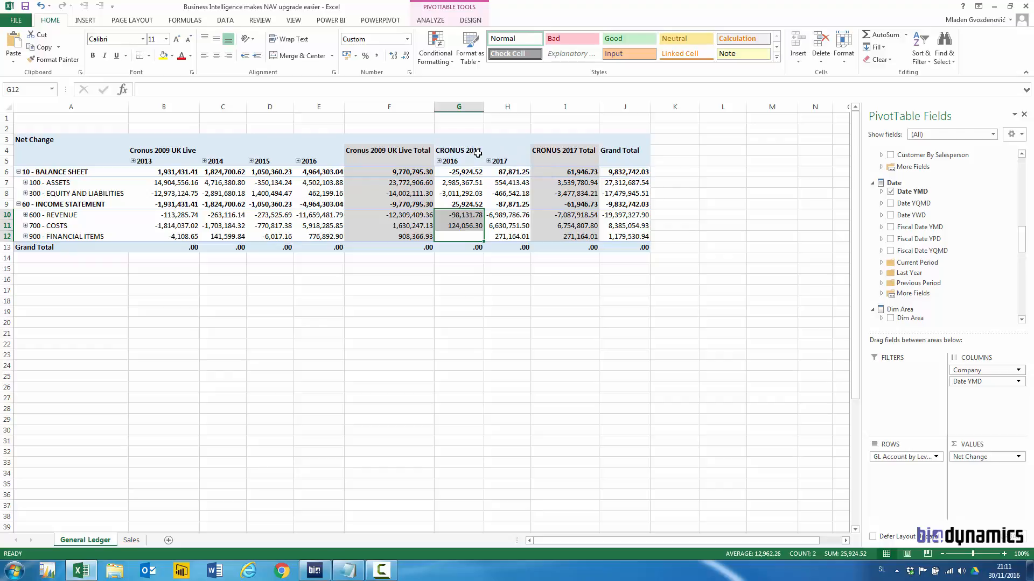
pyautogui.moveTo(469, 228)
pyautogui.click(565, 42)
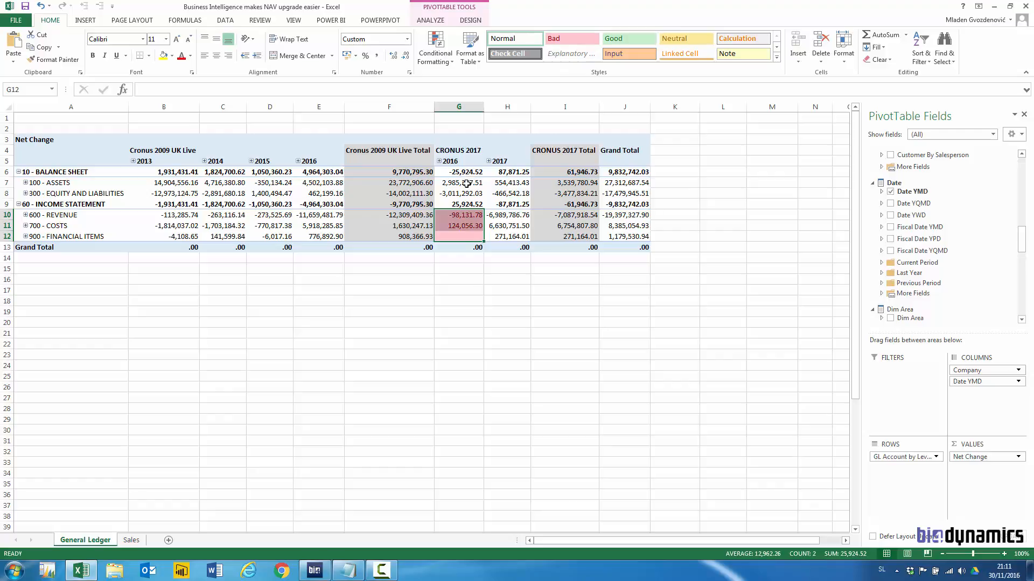
pyautogui.moveTo(458, 183); pyautogui.dragTo(458, 198)
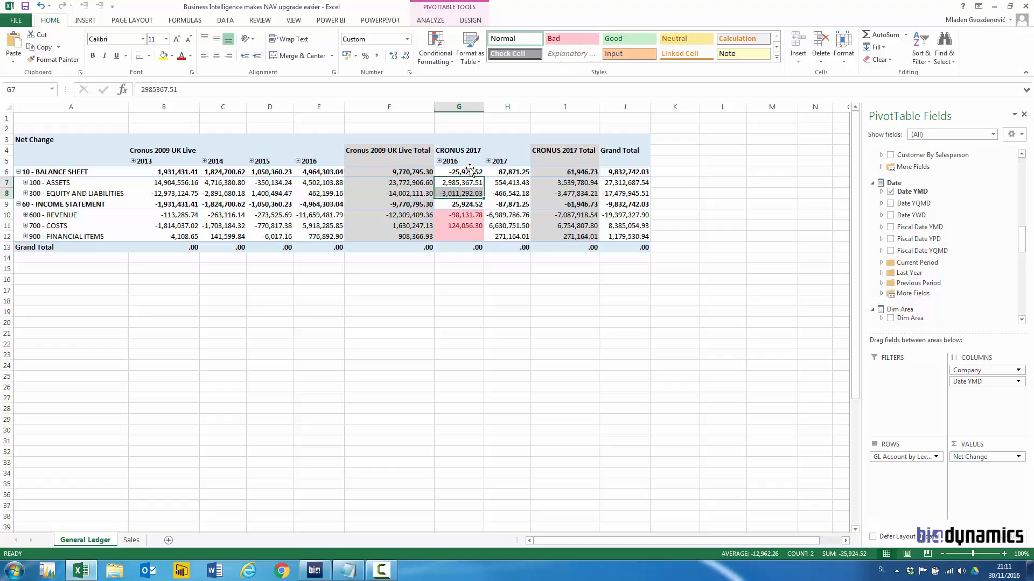
pyautogui.click(569, 39)
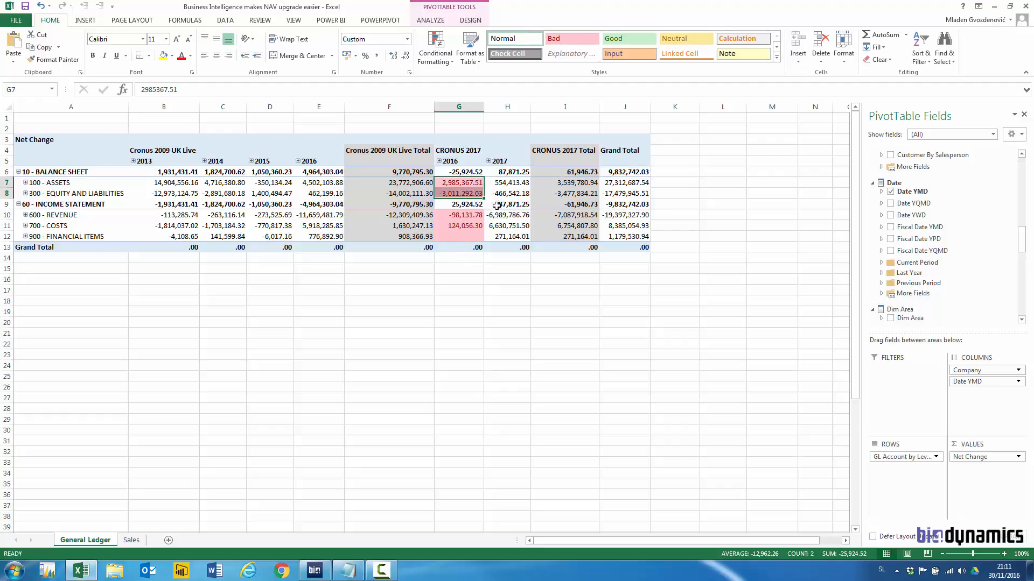
# - Refresh the pivot table on the Sales sheet and add Company to its columns
pyautogui.click(135, 540)
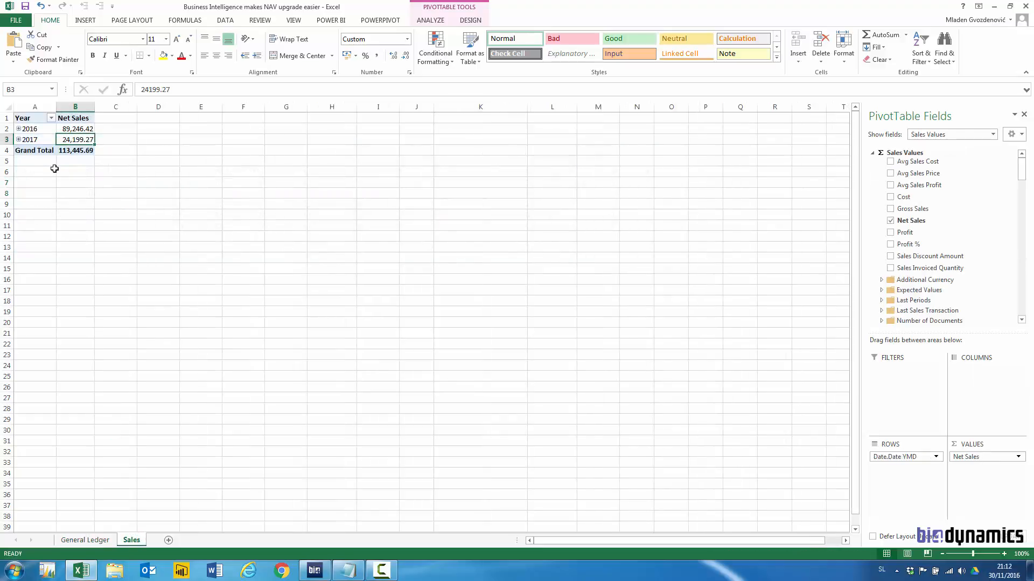
pyautogui.rightClick(81, 139)
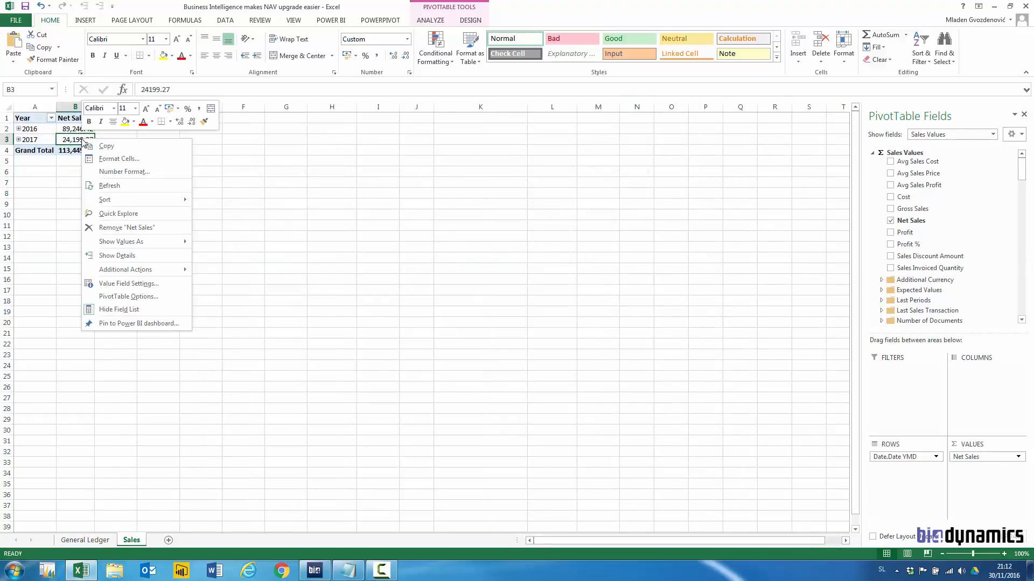
pyautogui.click(99, 187)
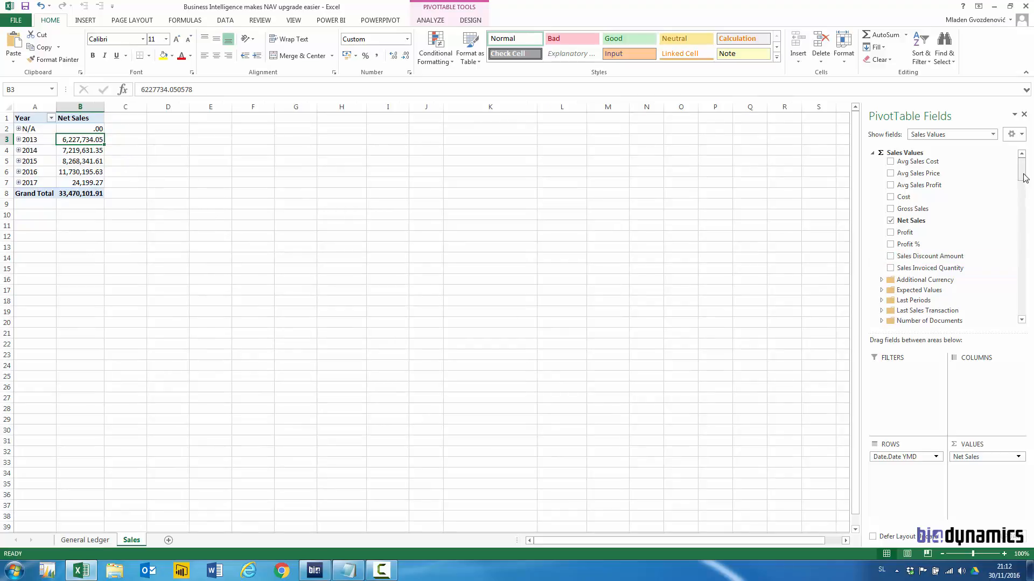
pyautogui.moveTo(1023, 173); pyautogui.dragTo(1023, 221)
pyautogui.moveTo(911, 230); pyautogui.dragTo(968, 380)
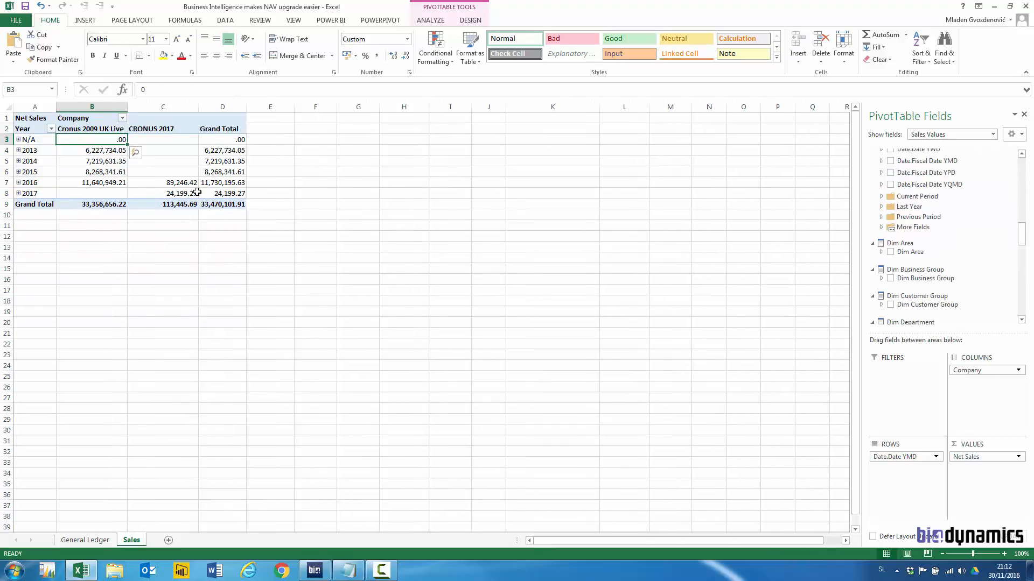
# - Apply the Bad cell style to CRONUS 2017's 2016 Net Sales value
pyautogui.click(186, 184)
pyautogui.click(572, 39)
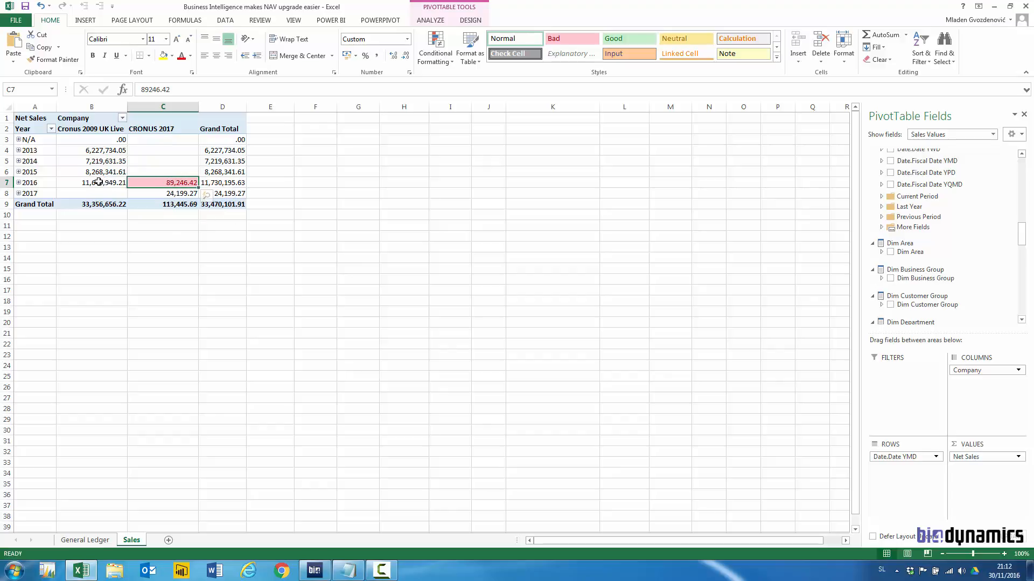
pyautogui.moveTo(173, 183)
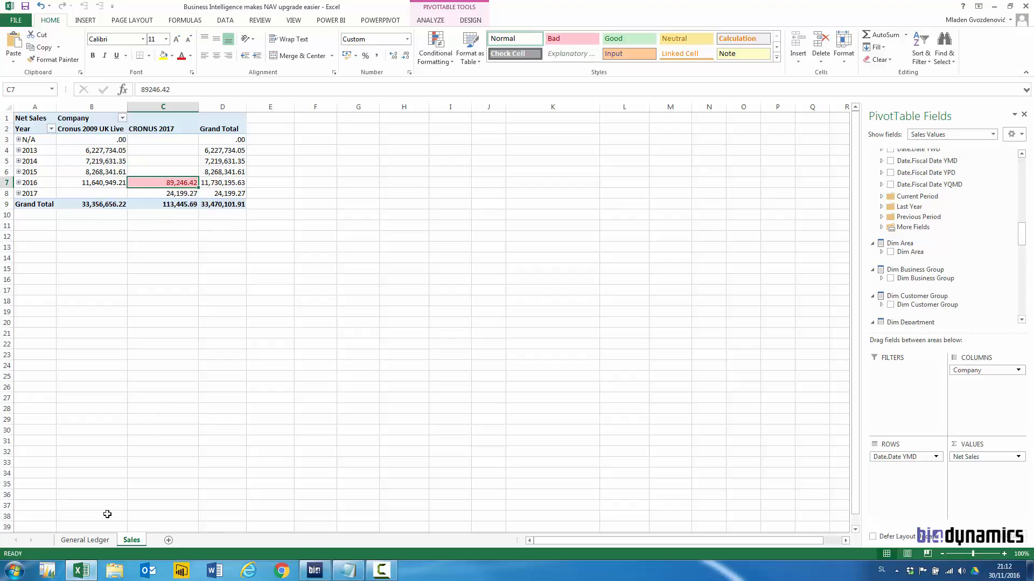
# - Return to the General Ledger sheet, then switch to BI4Dynamics NAV, enlarge its window and open the stage tables and columns
pyautogui.click(106, 540)
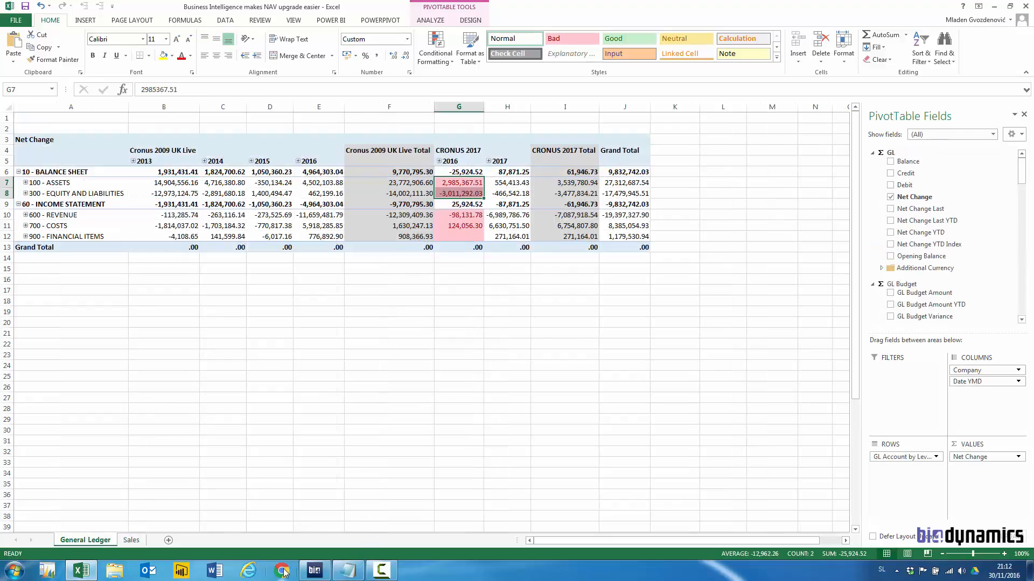
pyautogui.click(314, 570)
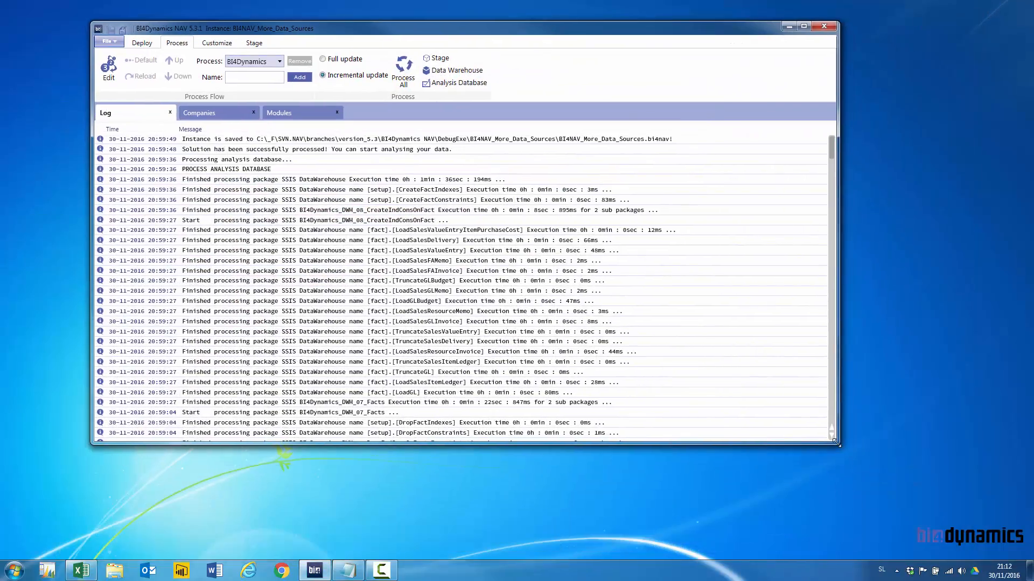
pyautogui.moveTo(835, 441); pyautogui.dragTo(924, 514)
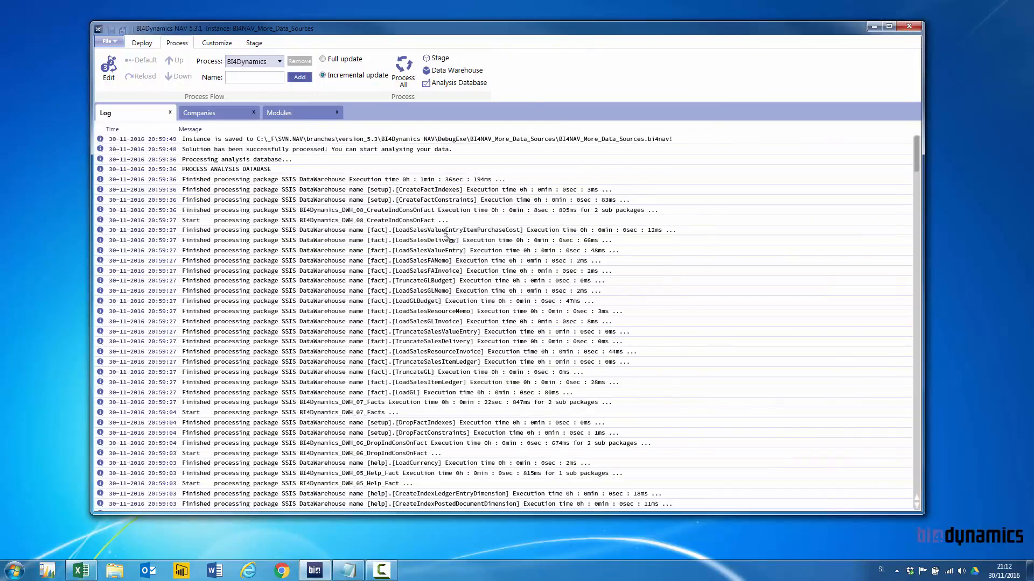
pyautogui.click(251, 44)
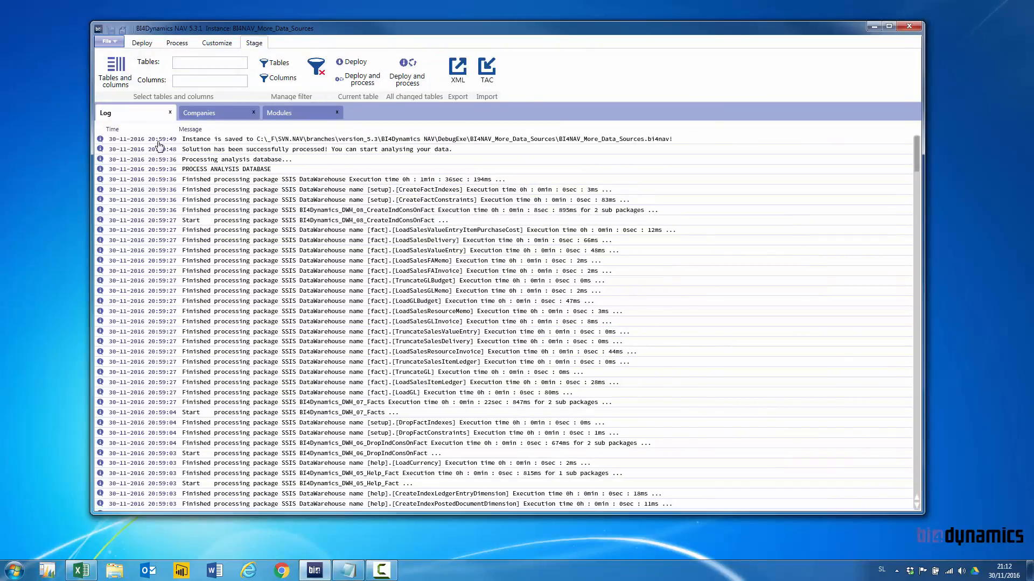
pyautogui.click(117, 71)
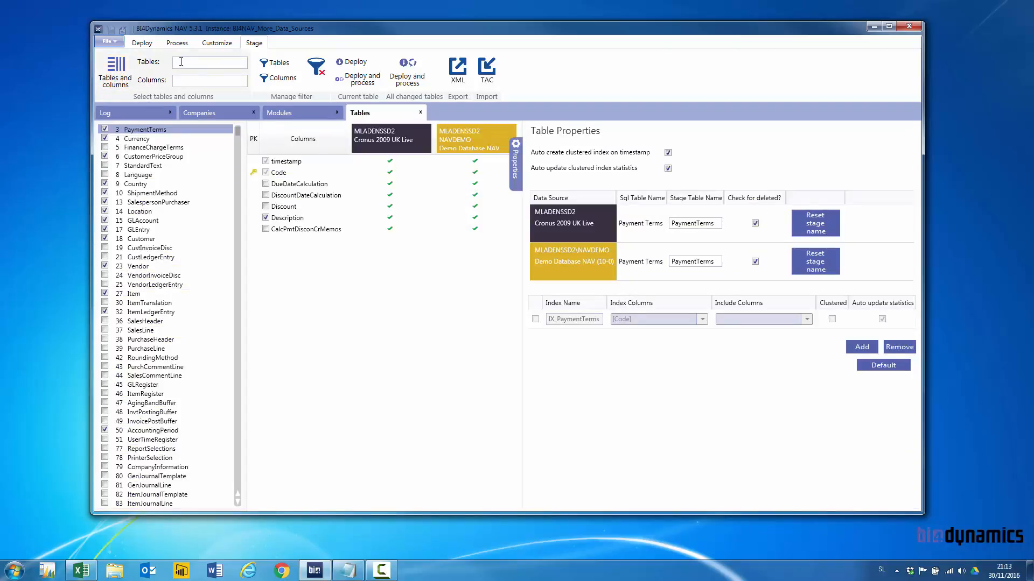
# - Filter the stage tables by 17 and select the GLEntry table
pyautogui.click(181, 62)
pyautogui.write('17')
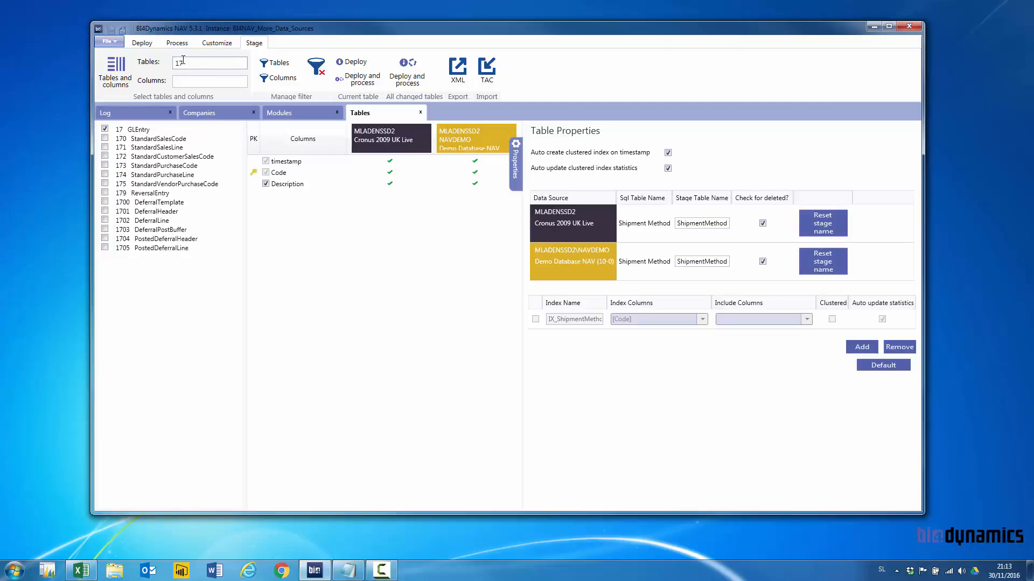
pyautogui.click(146, 131)
# - Filter the GLEntry columns by "da" and open the properties of PostingDate
pyautogui.click(181, 80)
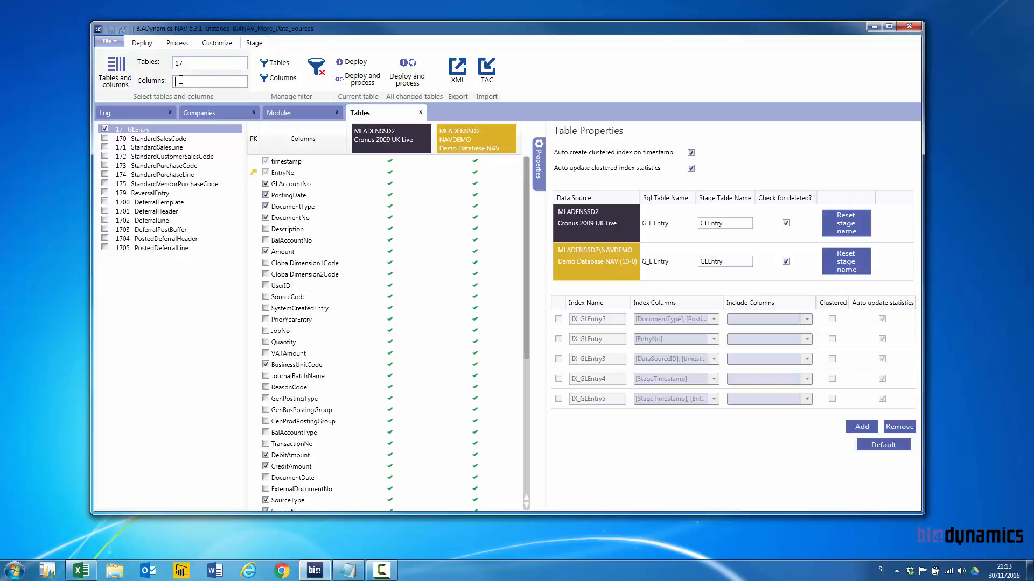
pyautogui.write('da')
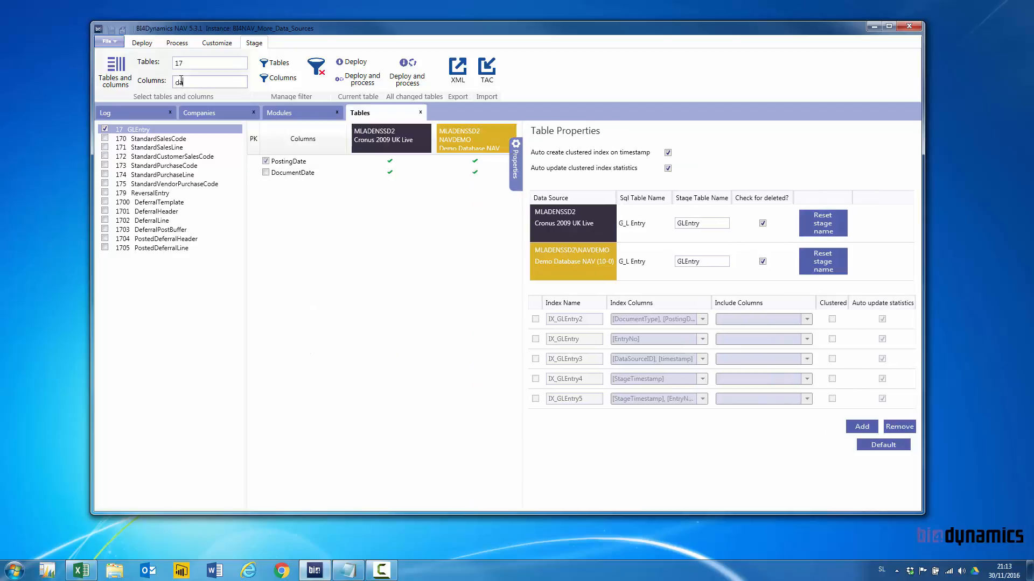
pyautogui.click(289, 163)
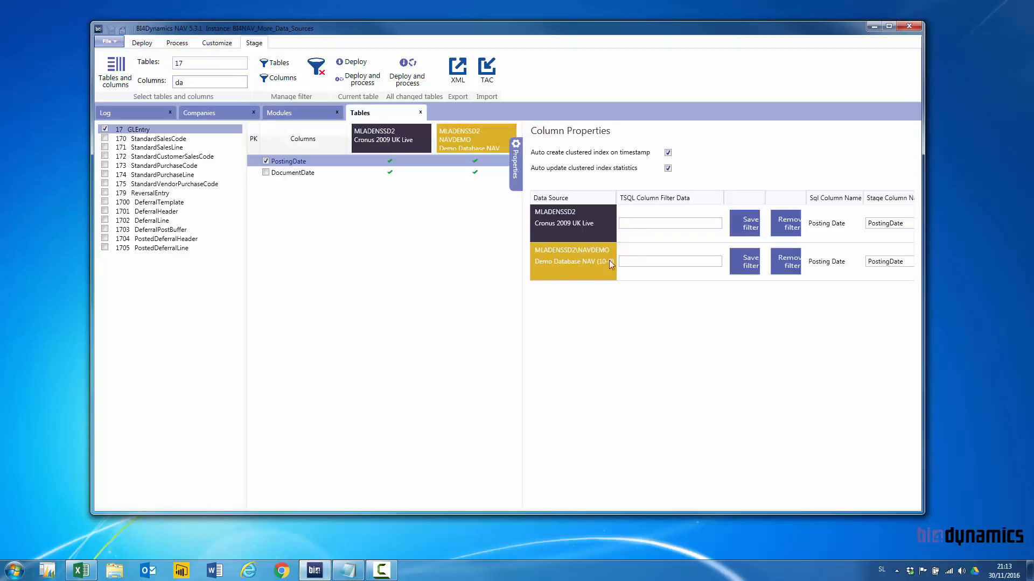
# - Set the PostingDate TSQL filter for the Demo Database NAV (10-0) source to >='20170101' and save it
pyautogui.click(635, 262)
pyautogui.moveTo(664, 261); pyautogui.dragTo(613, 262)
pyautogui.hotkey('ctrl', 'c')
pyautogui.click(751, 266)
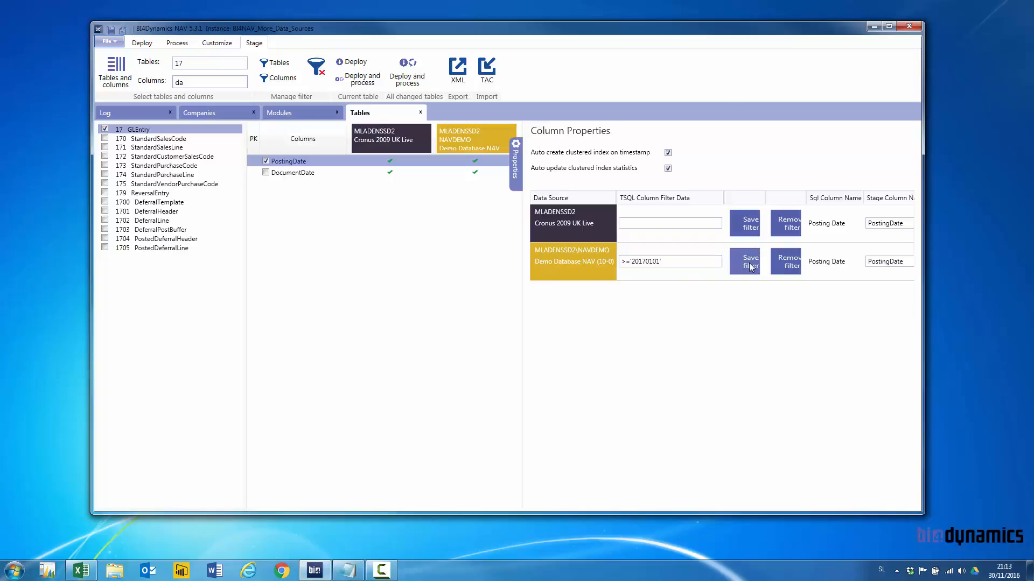
# - Deploy and process the GLEntry stage table, check the log entries and return to the table setup
pyautogui.click(359, 82)
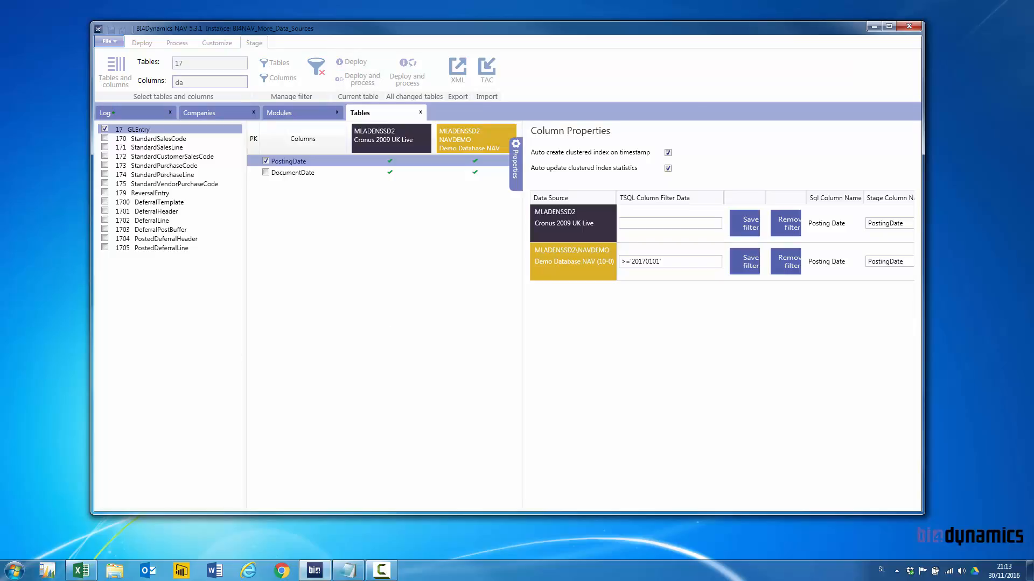
pyautogui.click(156, 117)
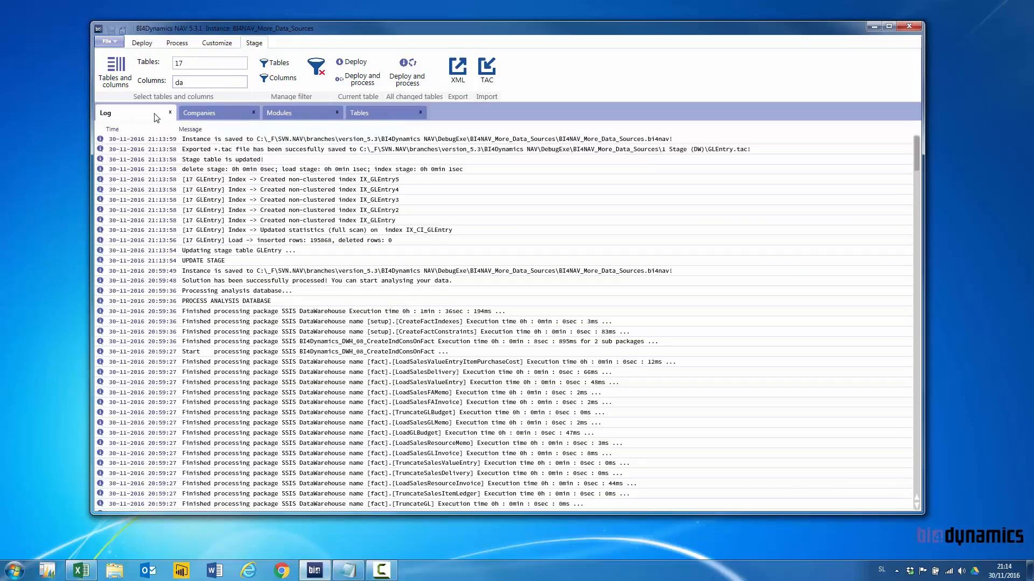
pyautogui.click(384, 114)
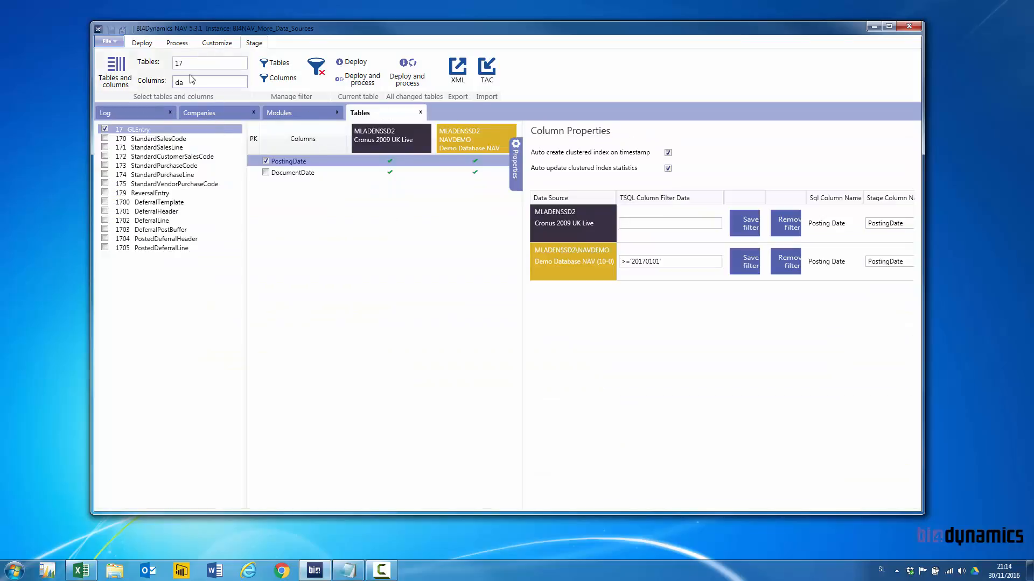
# - Filter the stage tables by 32, select ItemLedgerEntry and open its PostingDate properties with the columns filtered by "date"
pyautogui.moveTo(190, 64); pyautogui.dragTo(166, 69)
pyautogui.write('32')
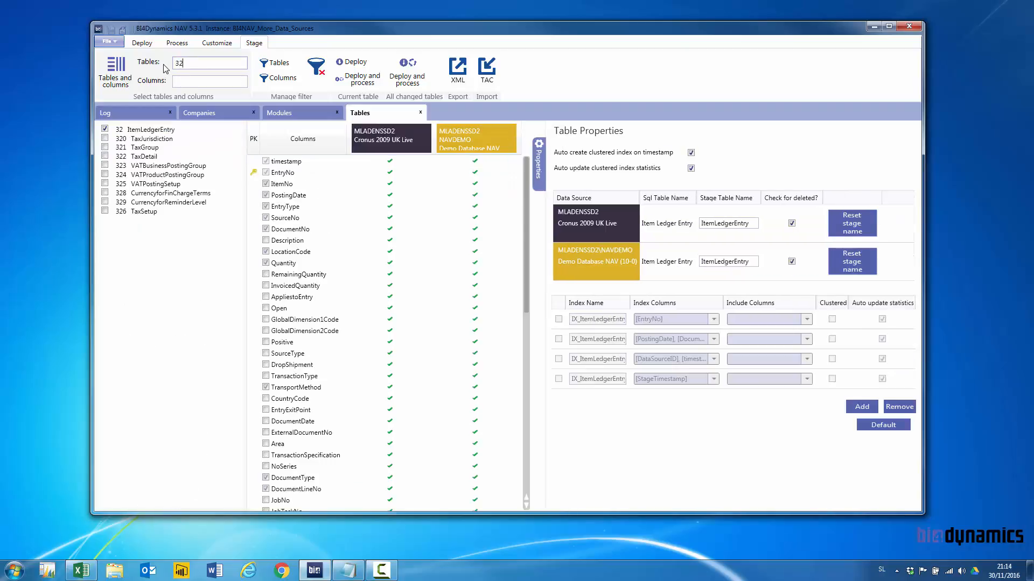
pyautogui.click(155, 131)
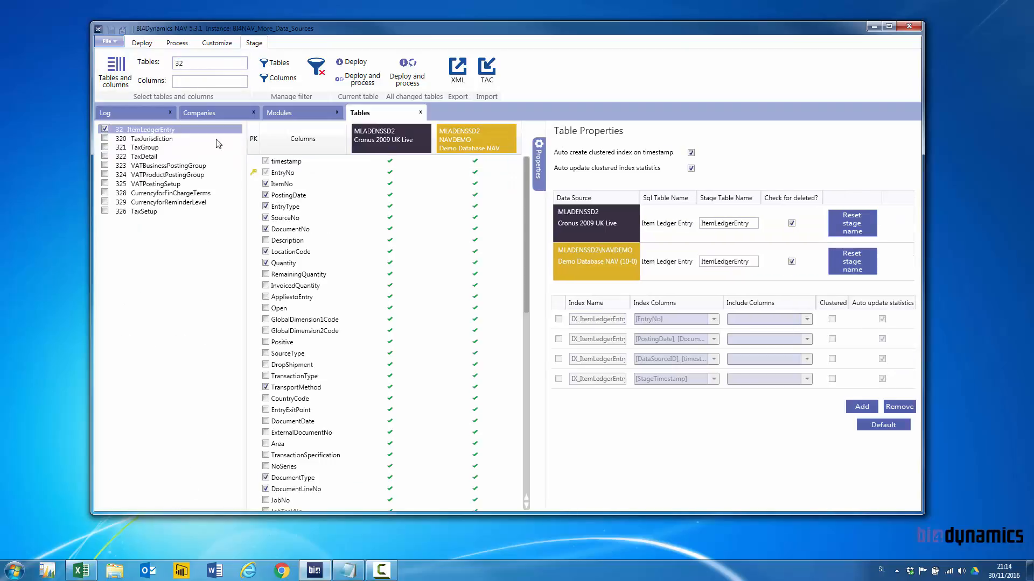
pyautogui.click(205, 83)
pyautogui.write('date')
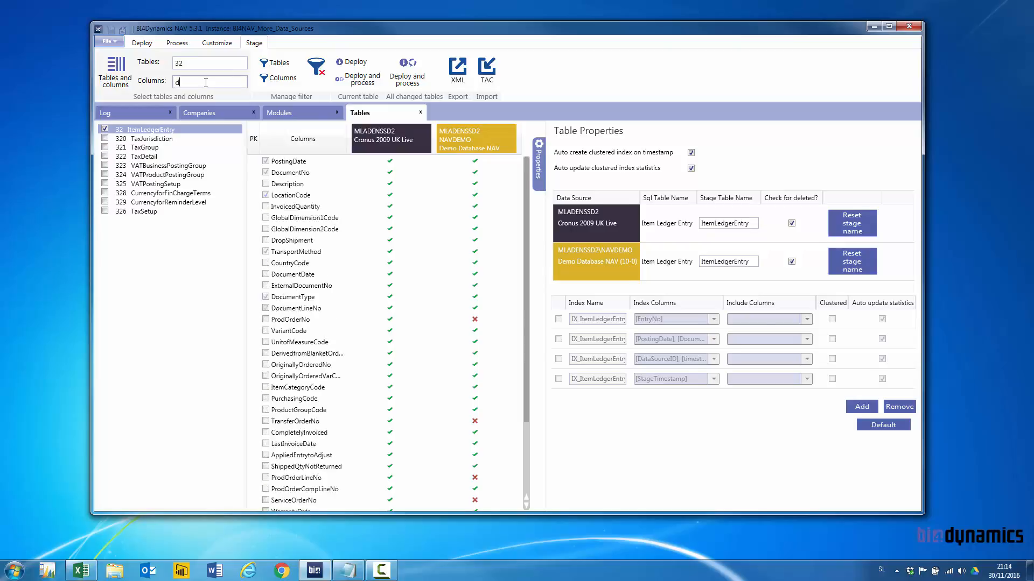
pyautogui.click(302, 161)
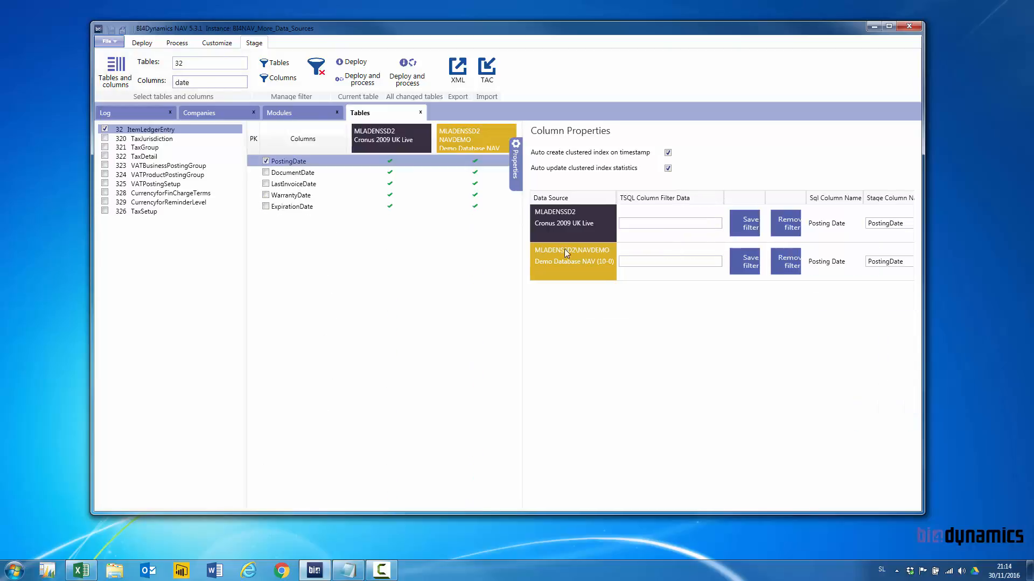
# - Save the TSQL filter >='20170101' on ItemLedgerEntry's PostingDate for Demo Database NAV (10-0), and deploy and process the table, checking the log
pyautogui.click(661, 263)
pyautogui.write(">='20170101")
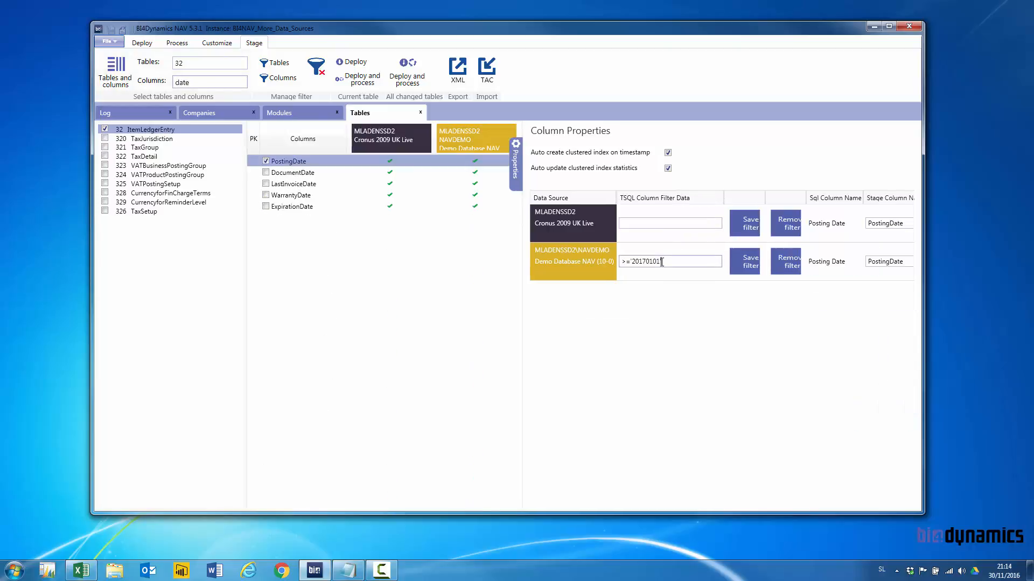
pyautogui.click(751, 262)
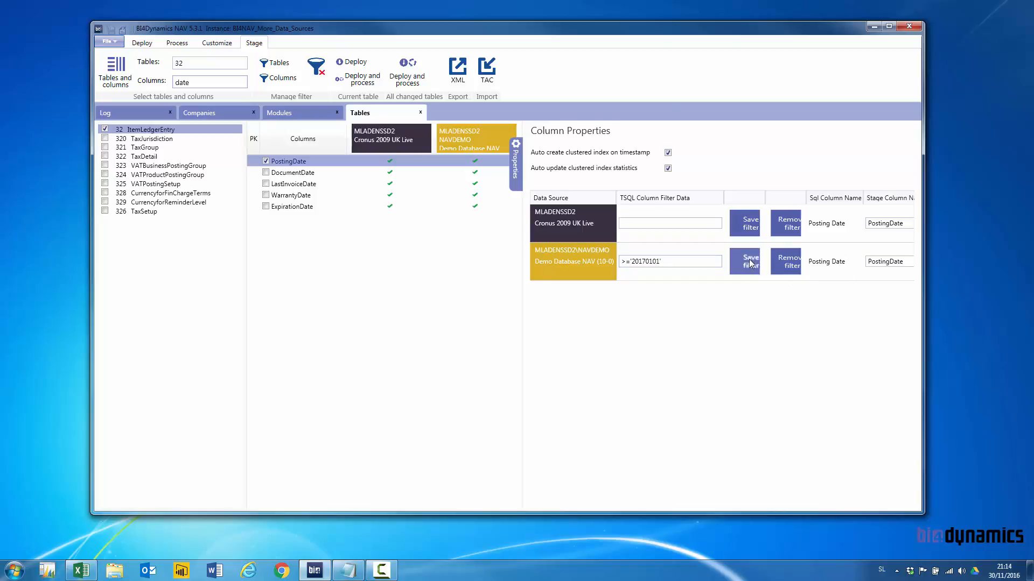
pyautogui.click(366, 79)
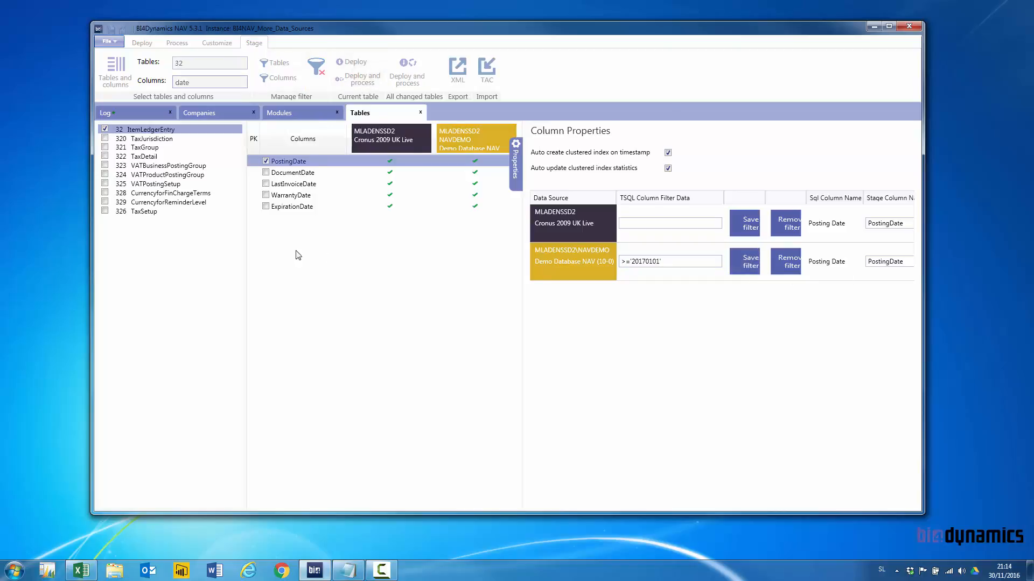
pyautogui.click(154, 115)
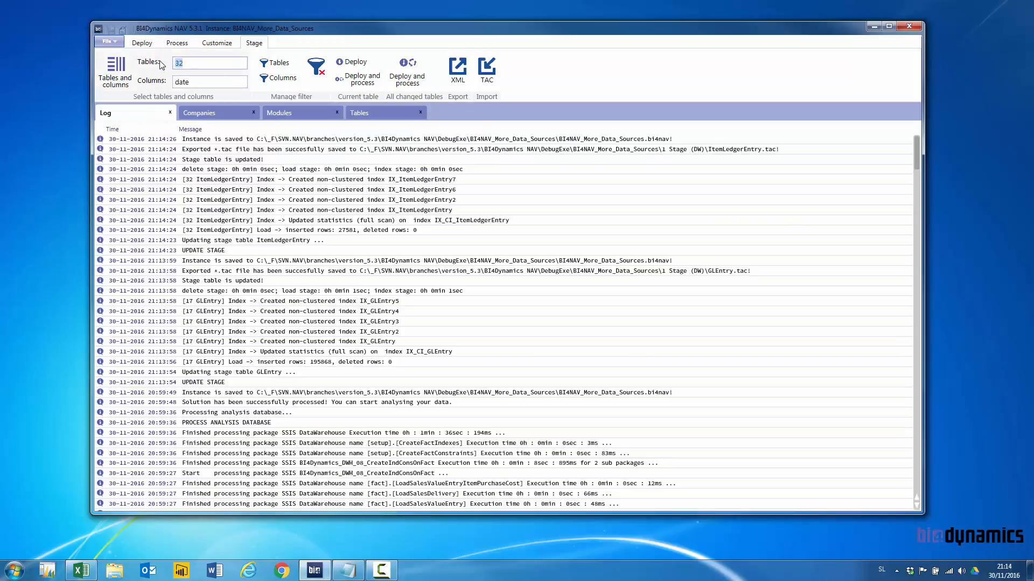
# - Filter the stage tables by 5802, select ValueEntry and open its PostingDate properties with the columns filtered by "da"
pyautogui.write('580')
pyautogui.click(125, 81)
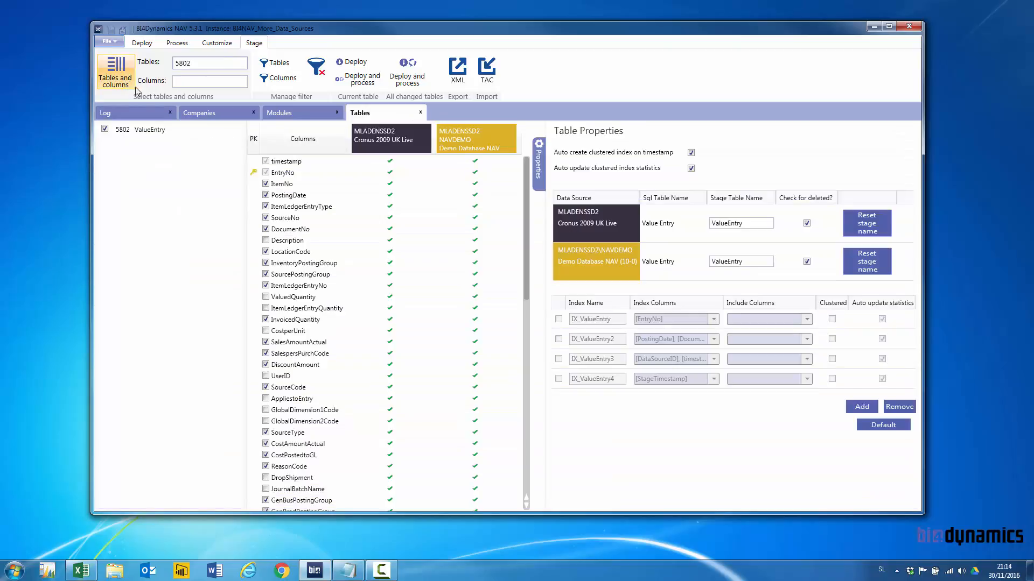
pyautogui.click(151, 135)
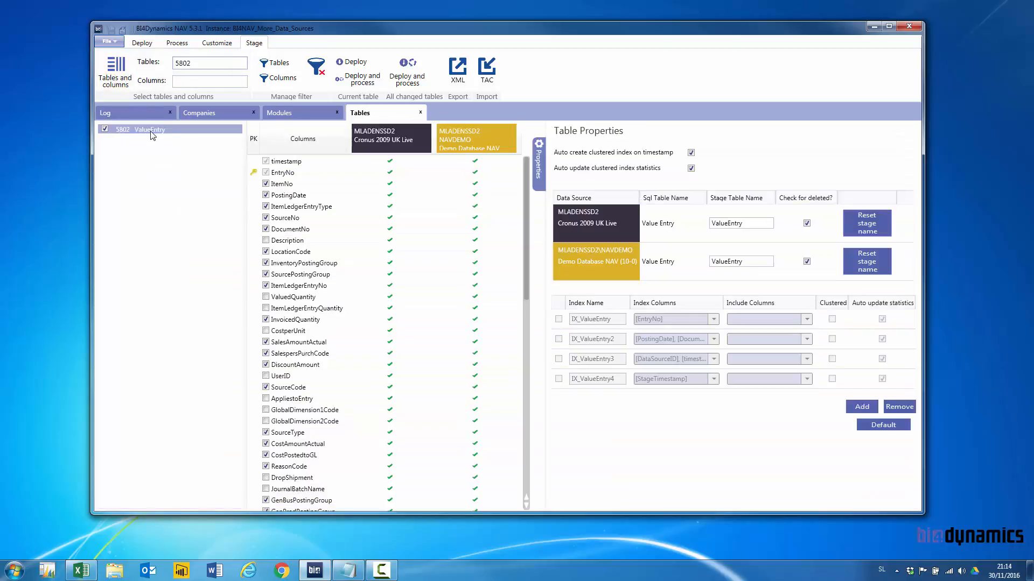
pyautogui.click(207, 82)
pyautogui.write('da')
pyautogui.click(293, 163)
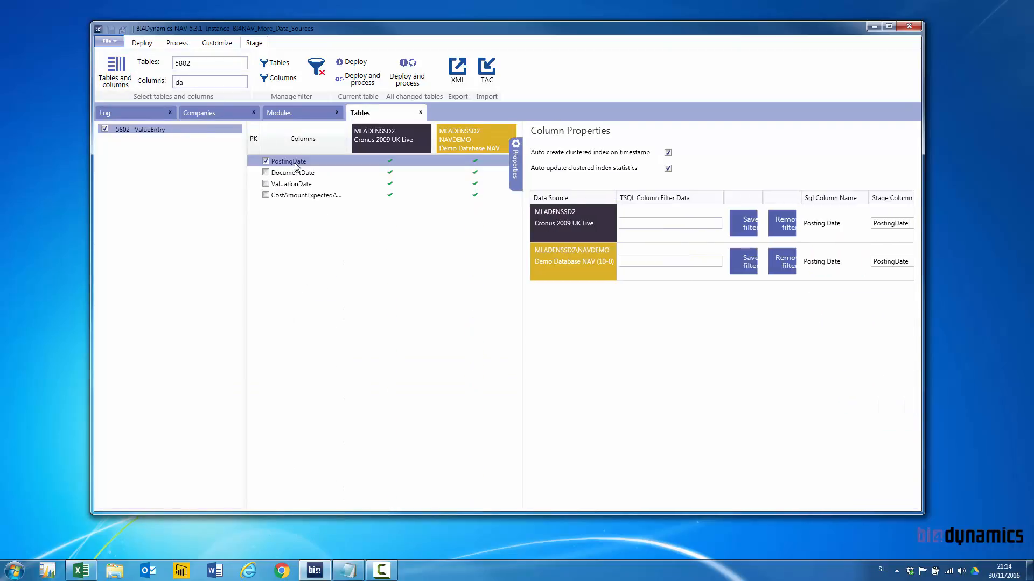
# - Paste the copied >='20170101' TSQL filter into ValueEntry's PostingDate for the Demo Database NAV (10-0) source and save it
pyautogui.click(623, 262)
pyautogui.hotkey('ctrl', 'v')
pyautogui.click(753, 260)
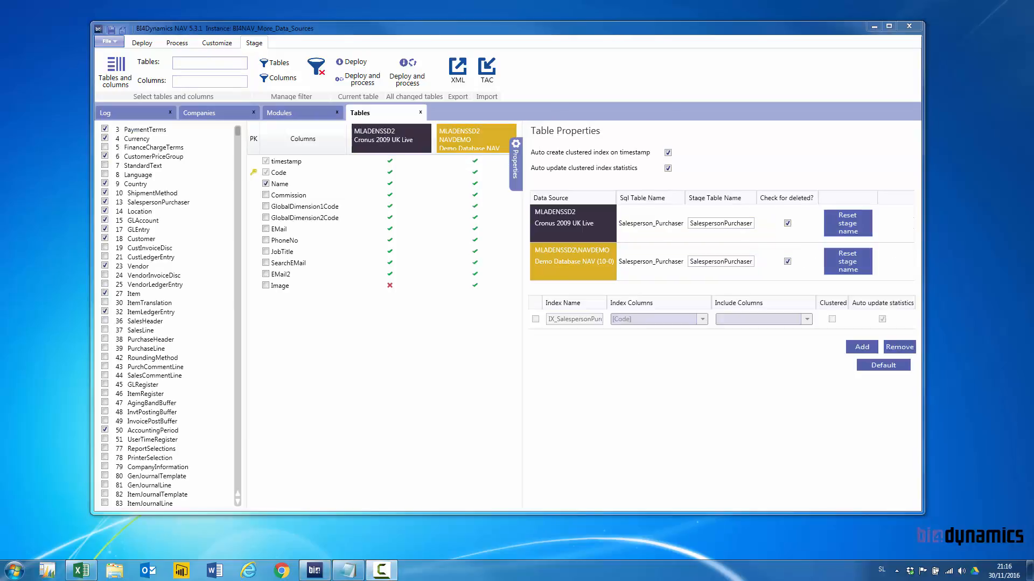
# - Filter the stage tables by "sales", select SalesShipmentHeader and open its PostingDate properties with the columns filtered by "da"
pyautogui.click(179, 62)
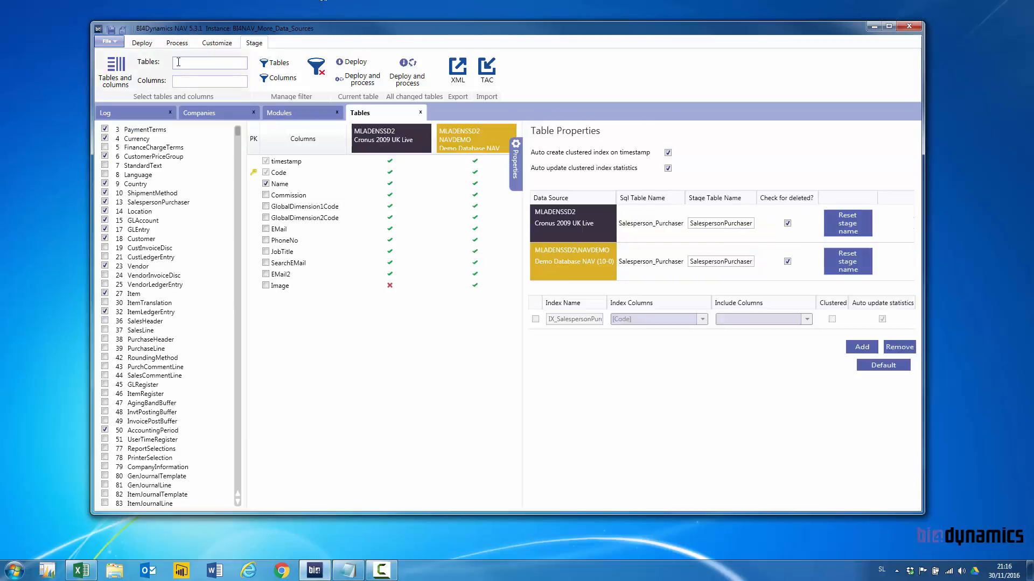
pyautogui.write('sal')
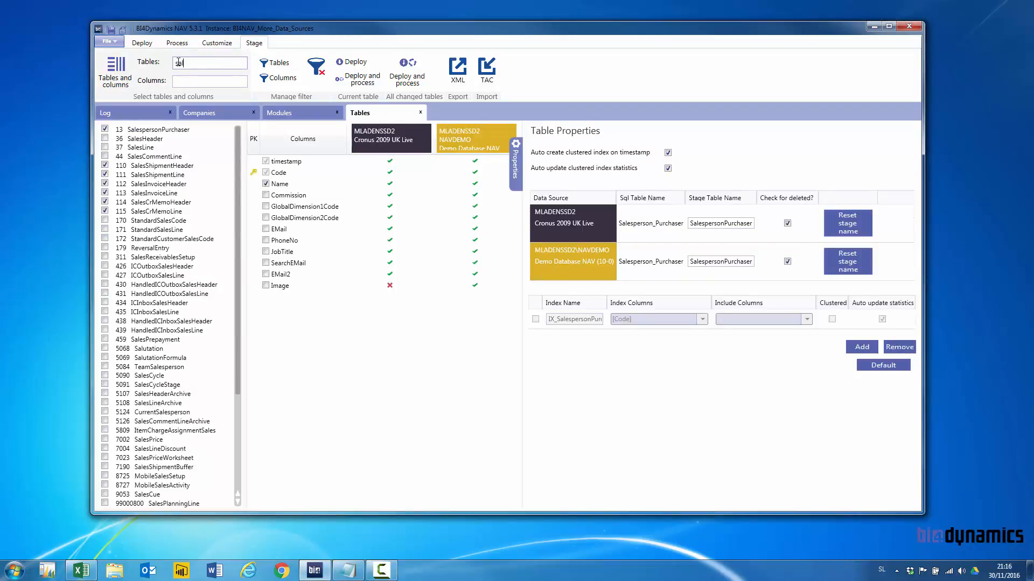
pyautogui.write('es')
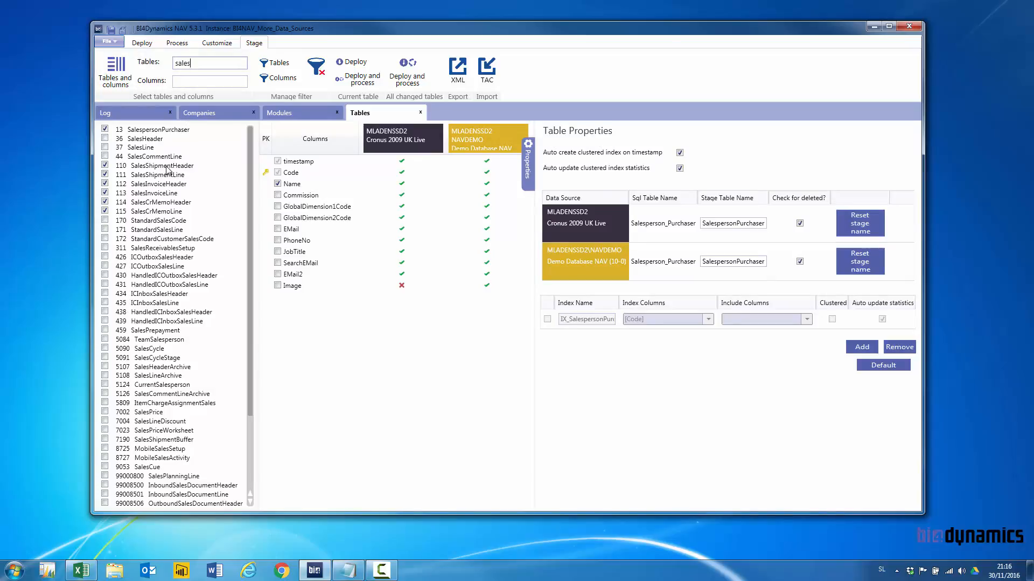
pyautogui.click(168, 170)
pyautogui.click(191, 79)
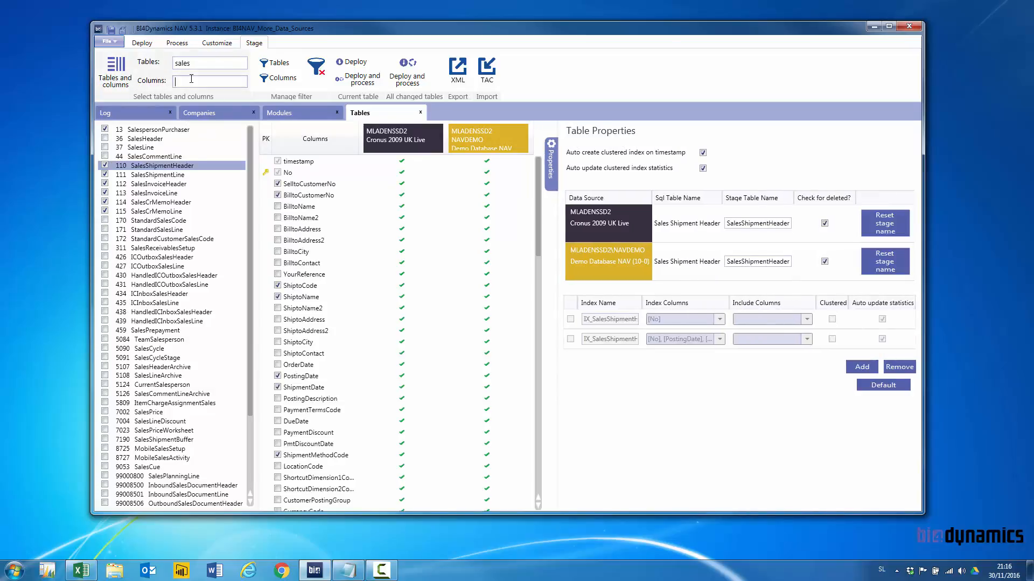
pyautogui.write('da')
pyautogui.click(306, 173)
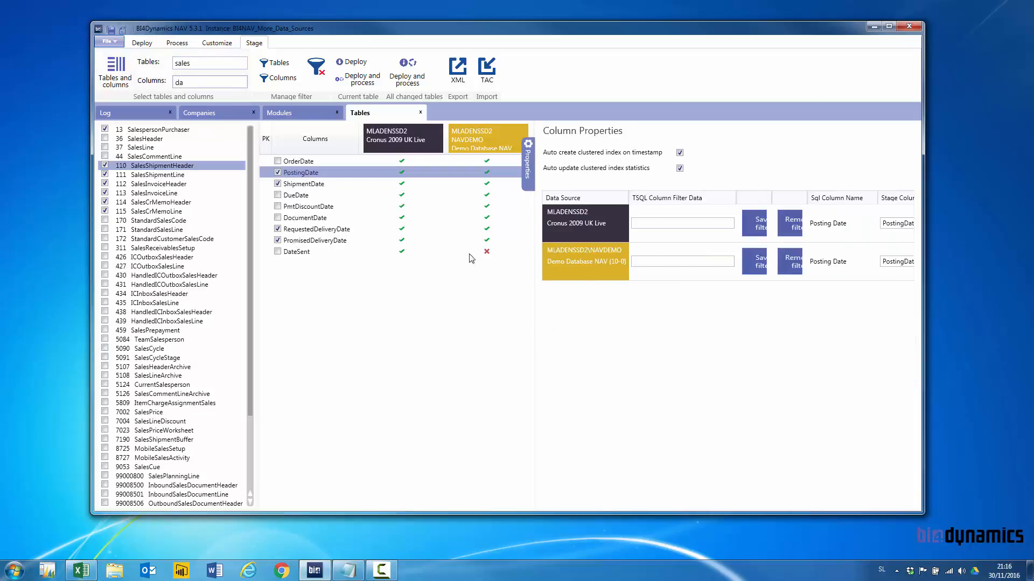
# - Set SalesShipmentHeader's PostingDate TSQL filter for Demo Database NAV (10-0) to >='20170101', and deploy and process the table
pyautogui.click(656, 258)
pyautogui.write(">='20170101'")
pyautogui.moveTo(927, 258); pyautogui.dragTo(986, 259)
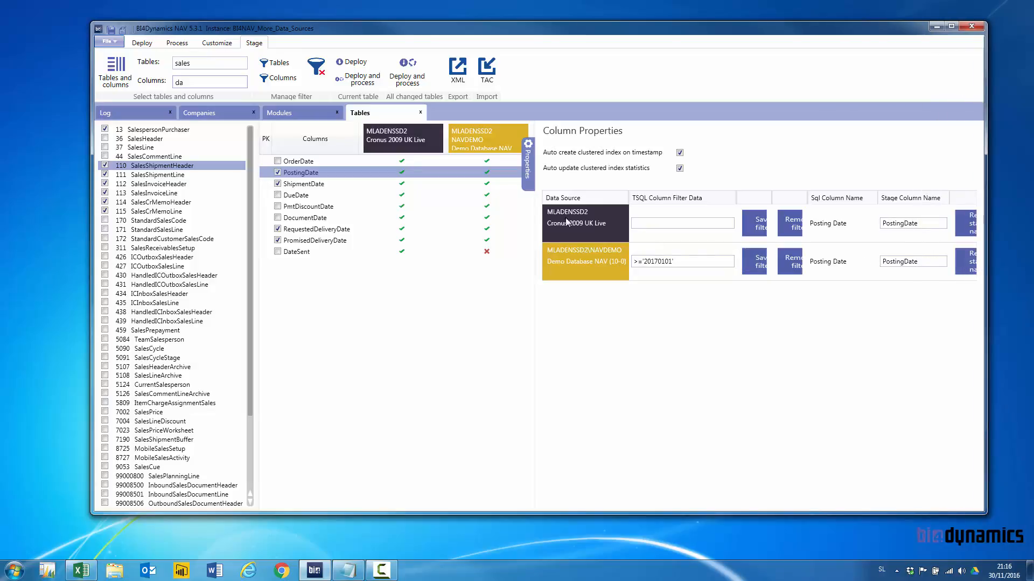
pyautogui.click(380, 81)
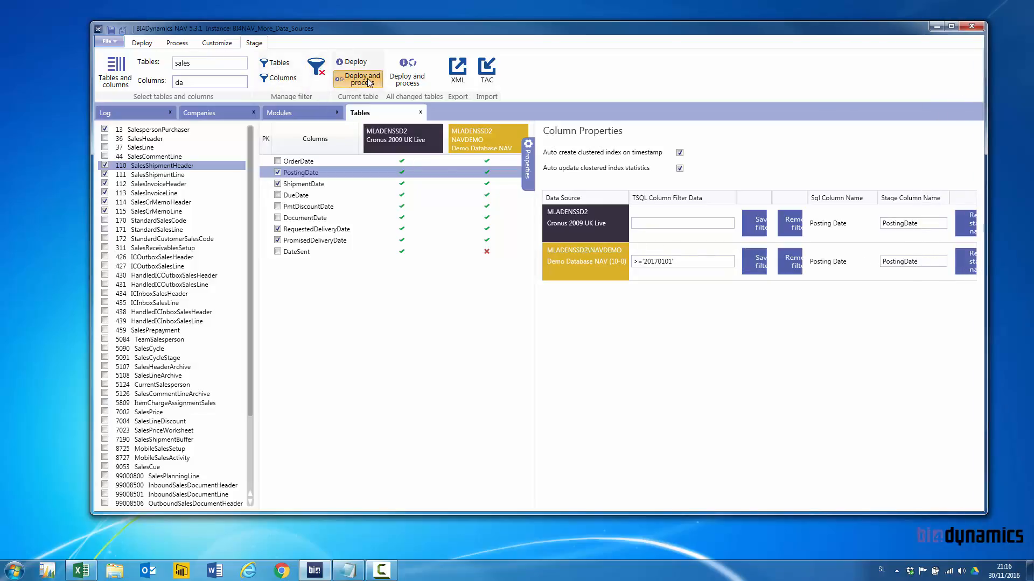
# - Set and save the TSQL filter >='20170101' on SalesInvoiceHeader's PostingDate for Demo Database NAV (10-0), filtering its columns by "da"
pyautogui.click(168, 185)
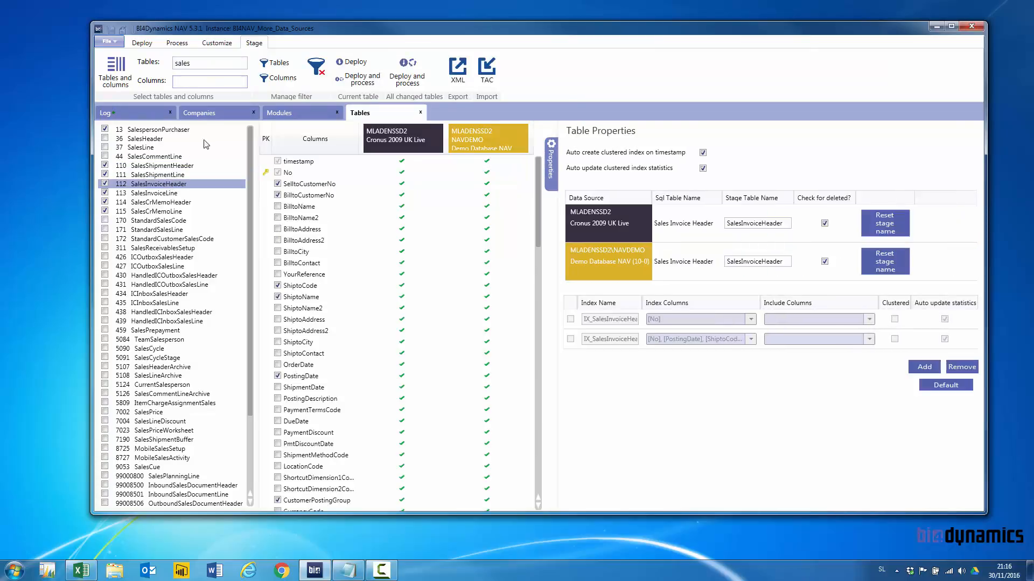
pyautogui.write('da')
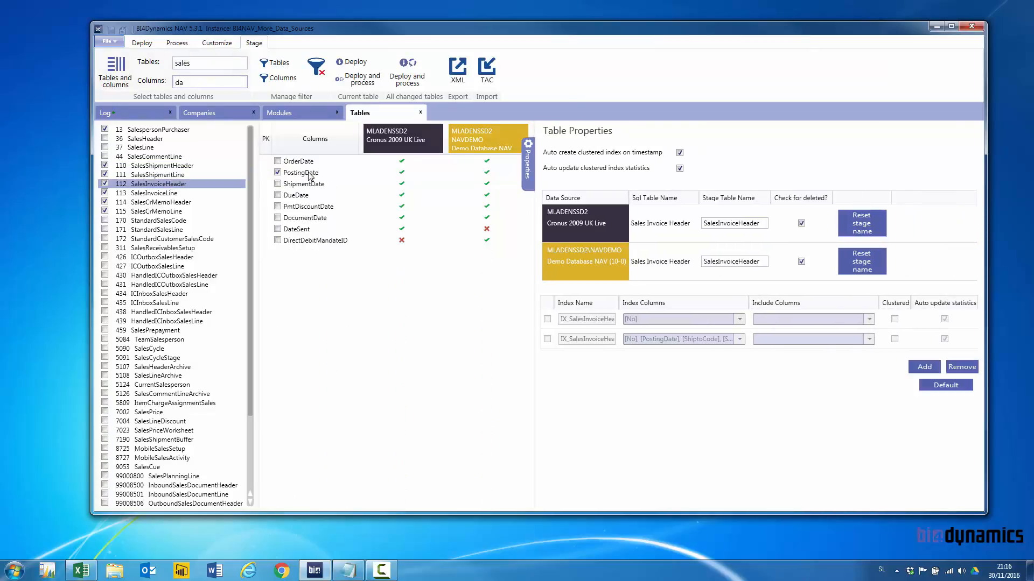
pyautogui.click(310, 175)
pyautogui.click(654, 263)
pyautogui.write(">='20170101")
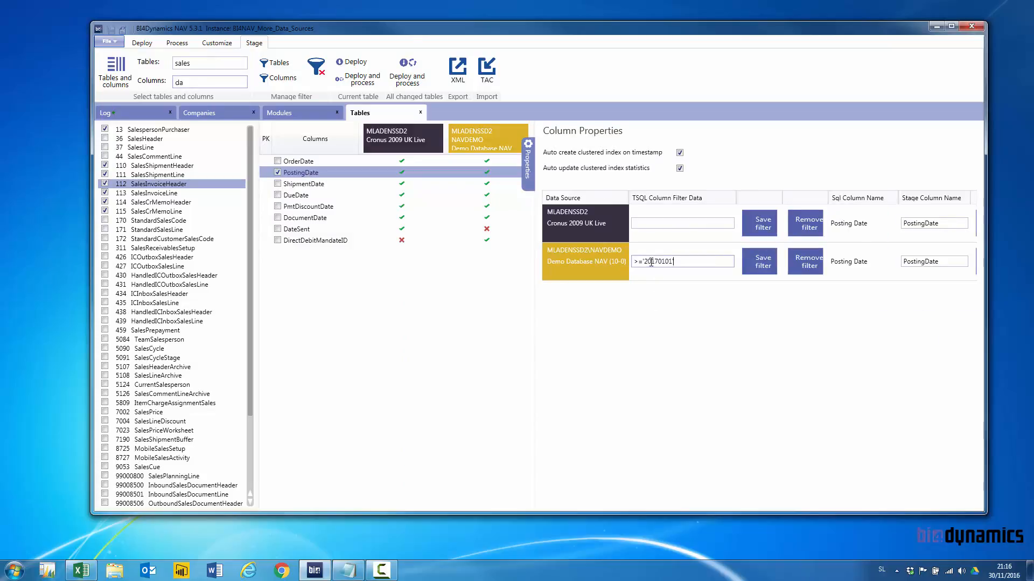
pyautogui.click(758, 263)
# - Select SalesCrMemoHeader, filter its columns by "da" and set PostingDate's TSQL filter for Demo Database NAV (10-0) to >='20170101'
pyautogui.click(173, 204)
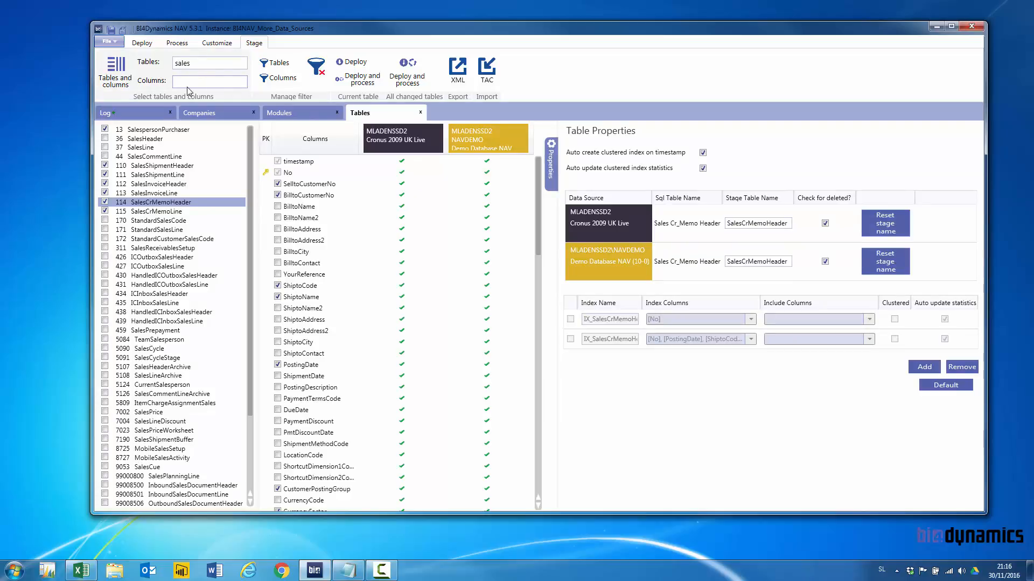
pyautogui.write('da')
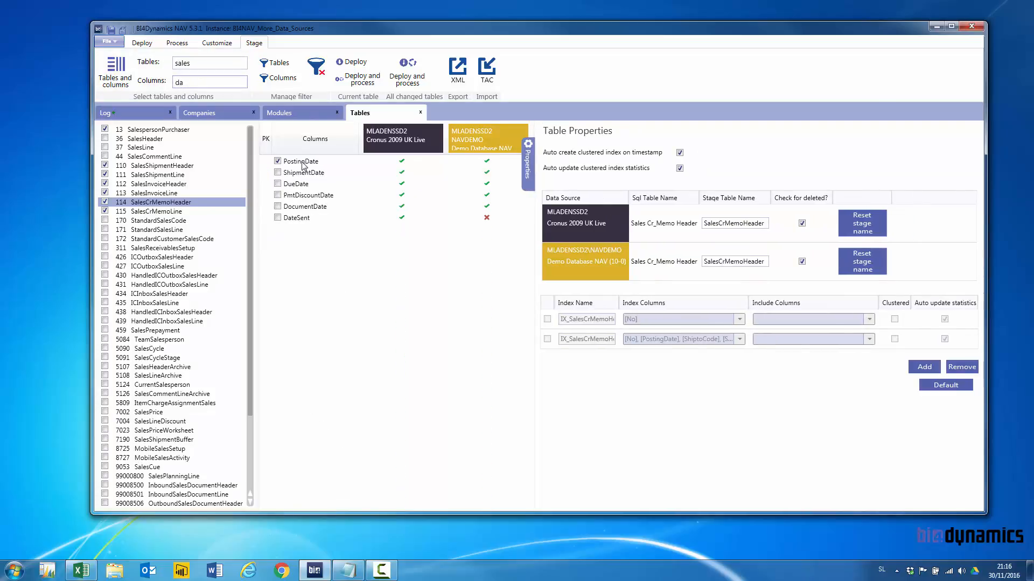
pyautogui.click(301, 163)
pyautogui.write(">='20170101")
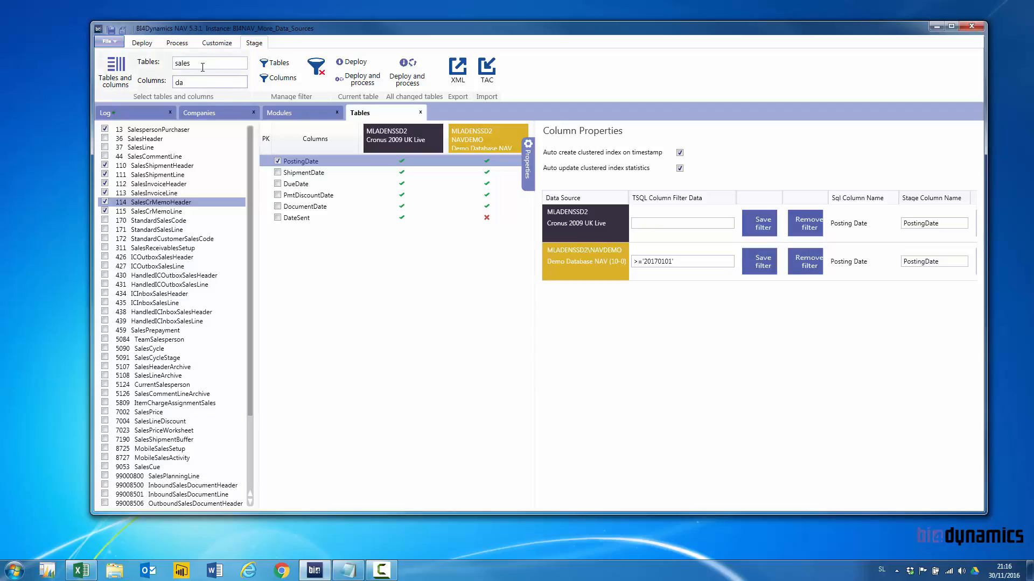
# - Filter the stage tables by "retur", select ReturnShipmentHeader and open its PostingDate properties with the columns filtered by "da"
pyautogui.moveTo(205, 65); pyautogui.dragTo(155, 65)
pyautogui.write('retur')
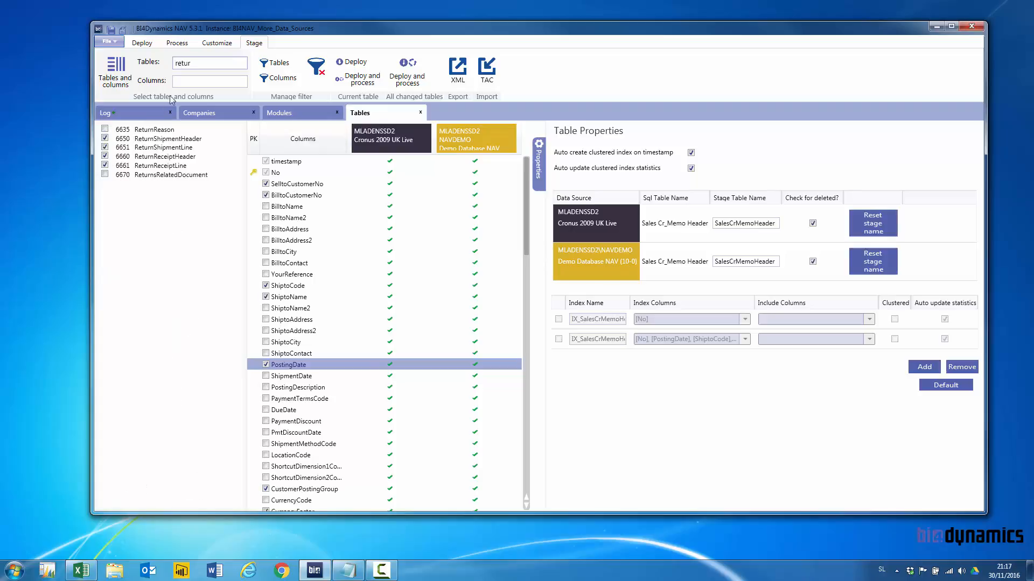
pyautogui.click(175, 139)
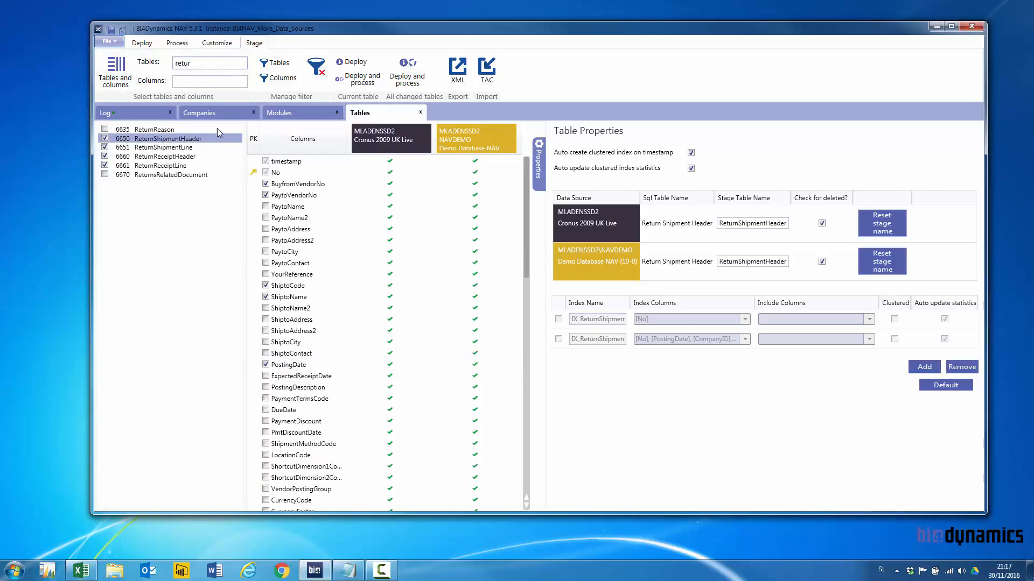
pyautogui.click(200, 81)
pyautogui.write('da')
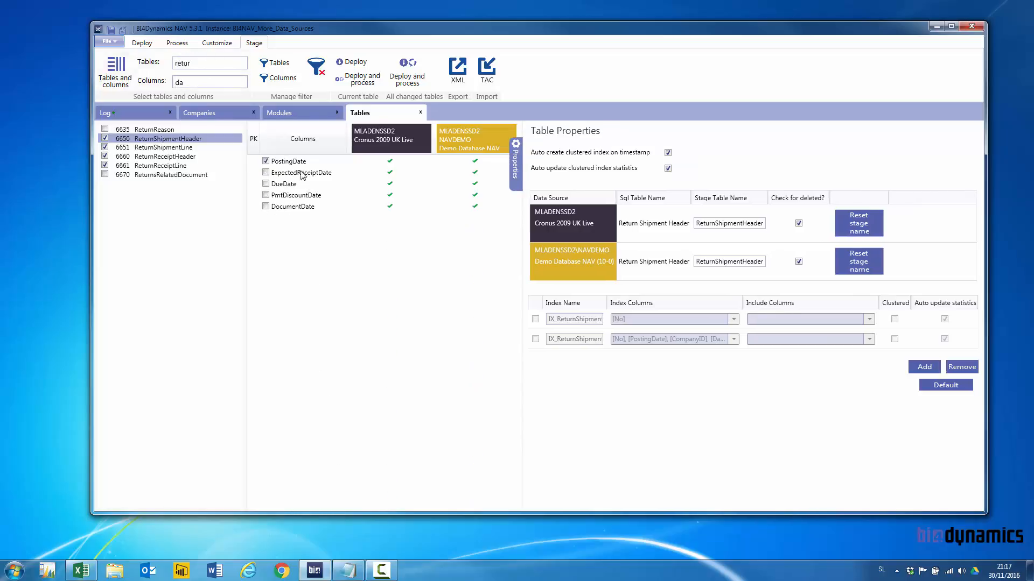
pyautogui.click(297, 161)
# - Set ReturnShipmentHeader's PostingDate TSQL filter for the Demo Database NAV (10-0) source to >='20170101' and save it
pyautogui.click(634, 262)
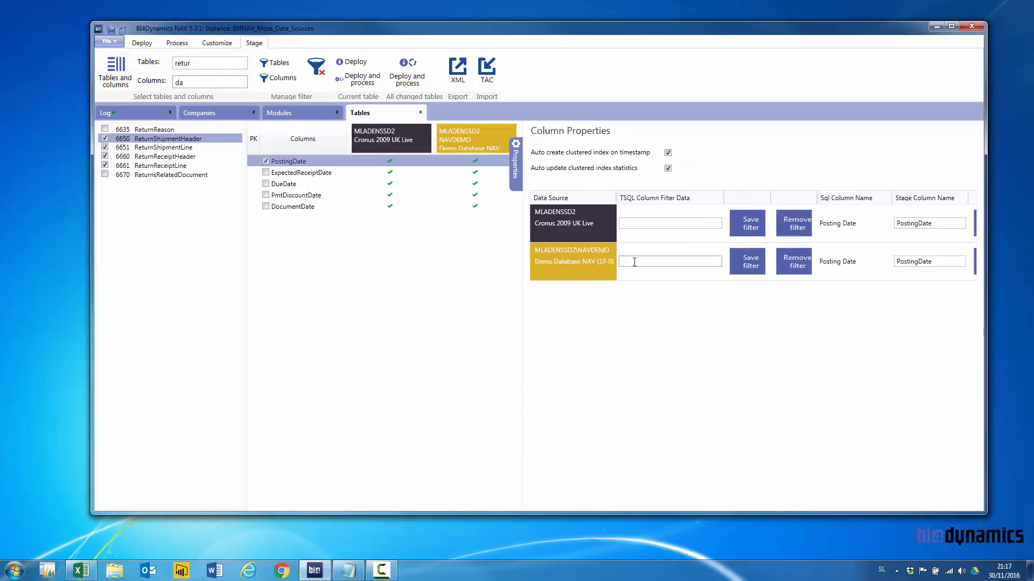
pyautogui.write(">='20170101'")
pyautogui.click(747, 264)
# - List only the stage tables that have a filter to review where posting date filters are set
pyautogui.click(174, 46)
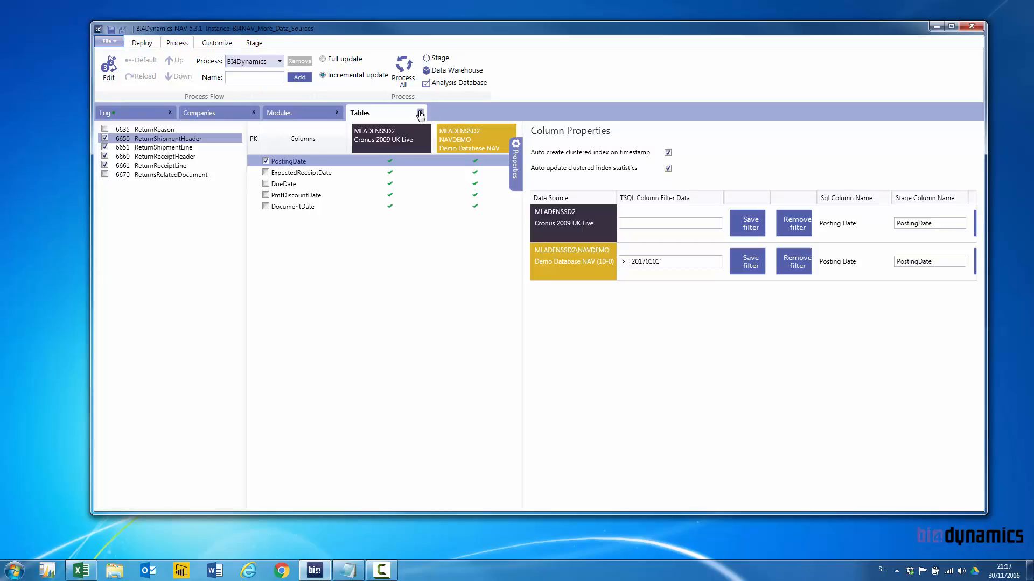
pyautogui.click(216, 43)
pyautogui.click(253, 44)
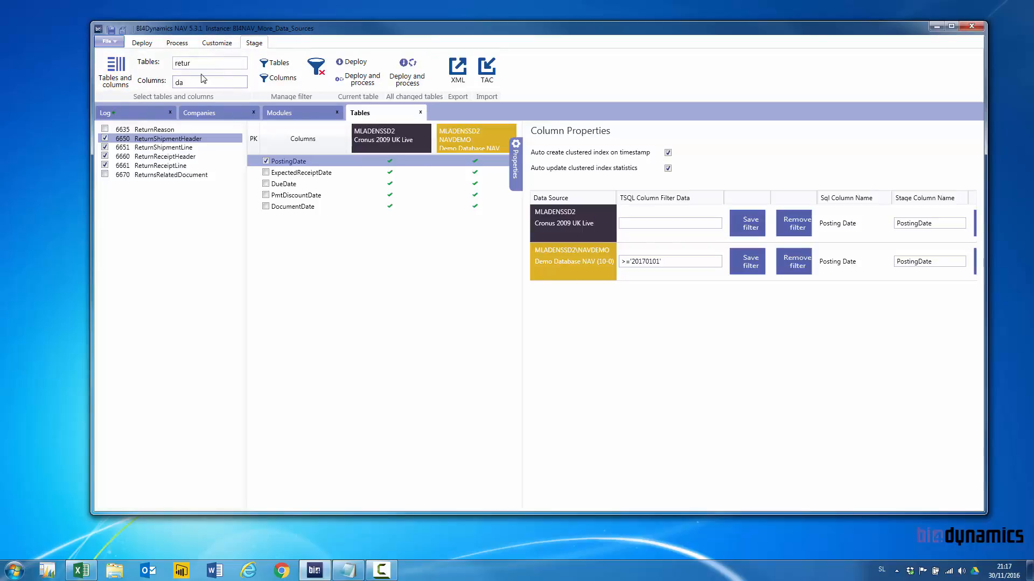
pyautogui.click(279, 64)
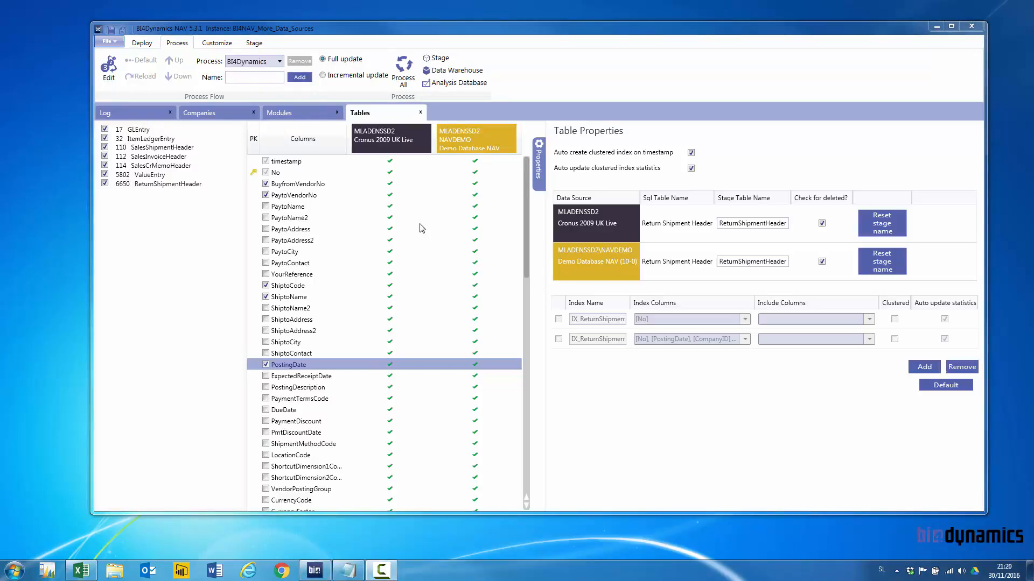
# - Open the instance properties and show the General Ledger cube's details to examine which stage tables it uses
pyautogui.click(118, 43)
pyautogui.click(135, 208)
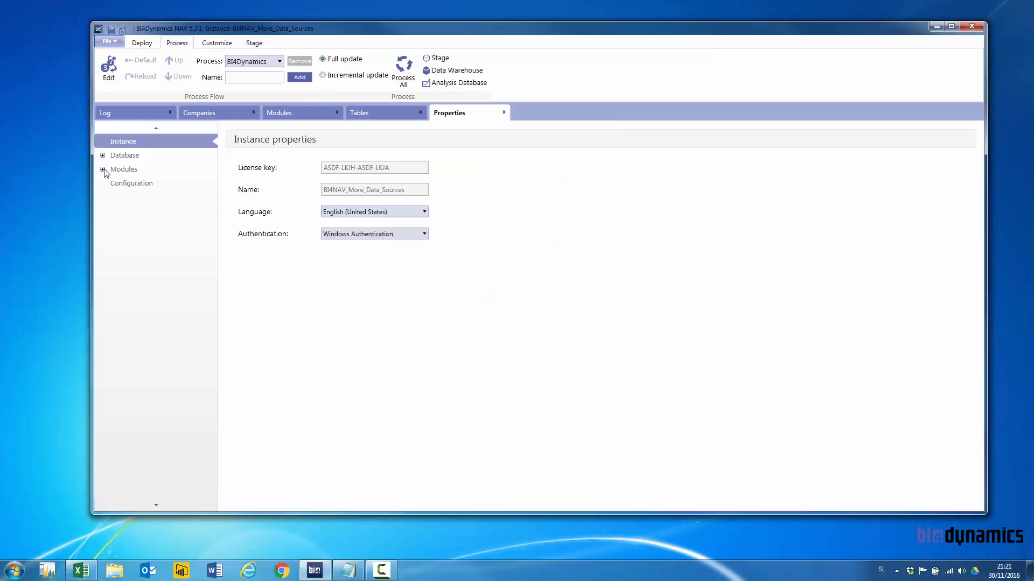
pyautogui.click(104, 170)
pyautogui.click(113, 197)
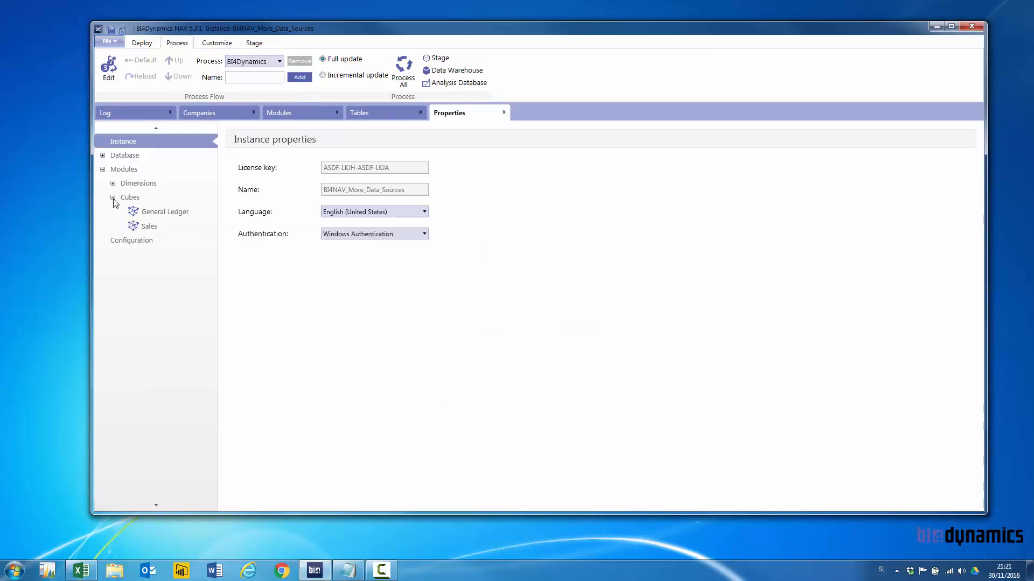
pyautogui.click(155, 214)
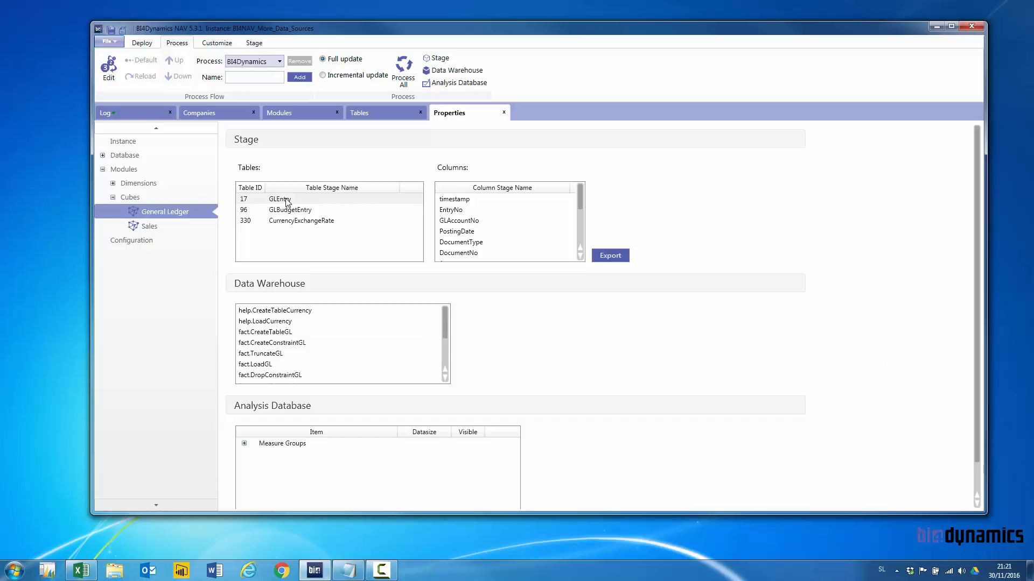
# - Show the Sales cube's module properties and go through its list of stage tables to examine which ones it uses
pyautogui.click(151, 227)
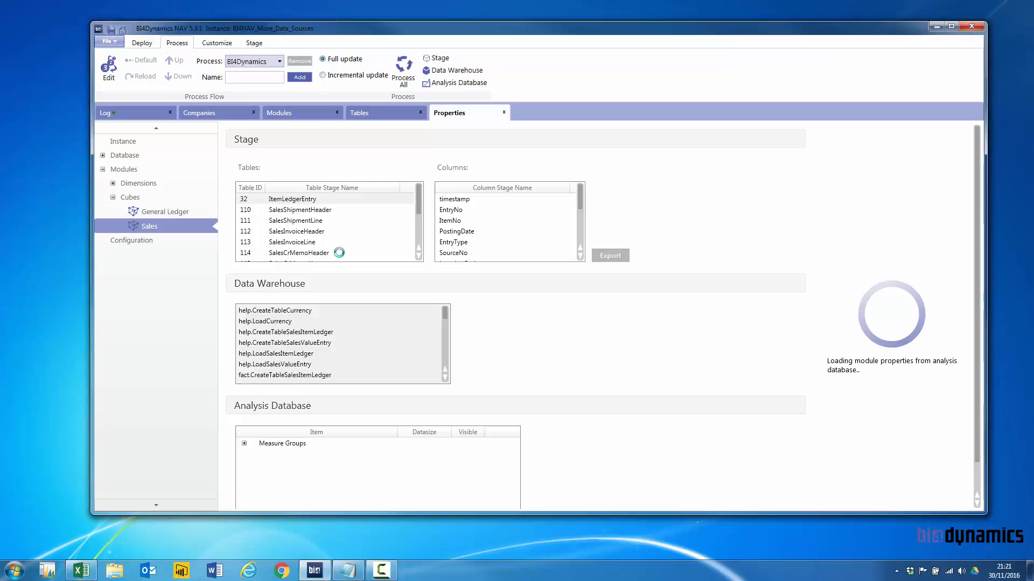
pyautogui.click(419, 257)
pyautogui.click(419, 256)
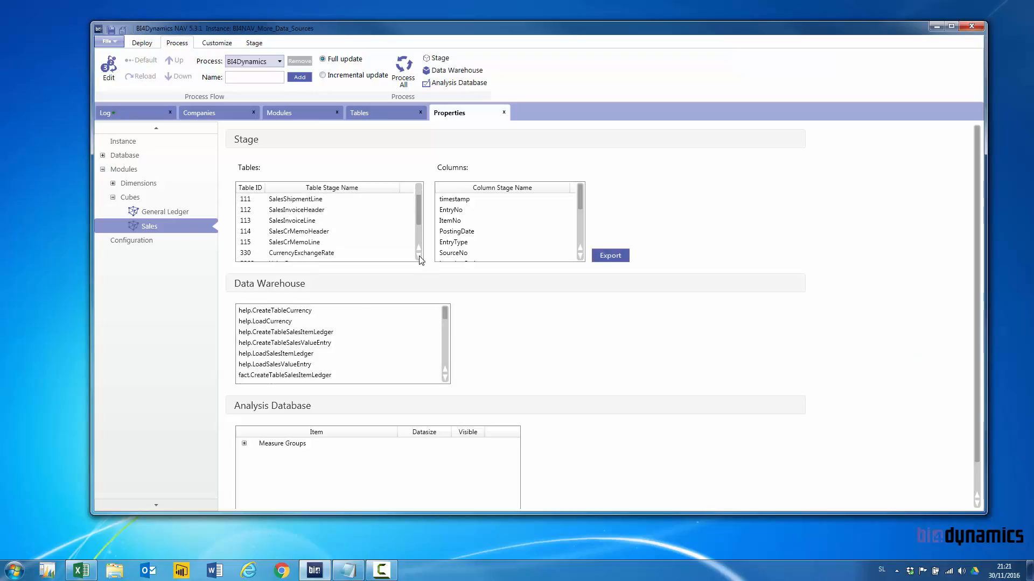
pyautogui.click(418, 257)
pyautogui.click(419, 257)
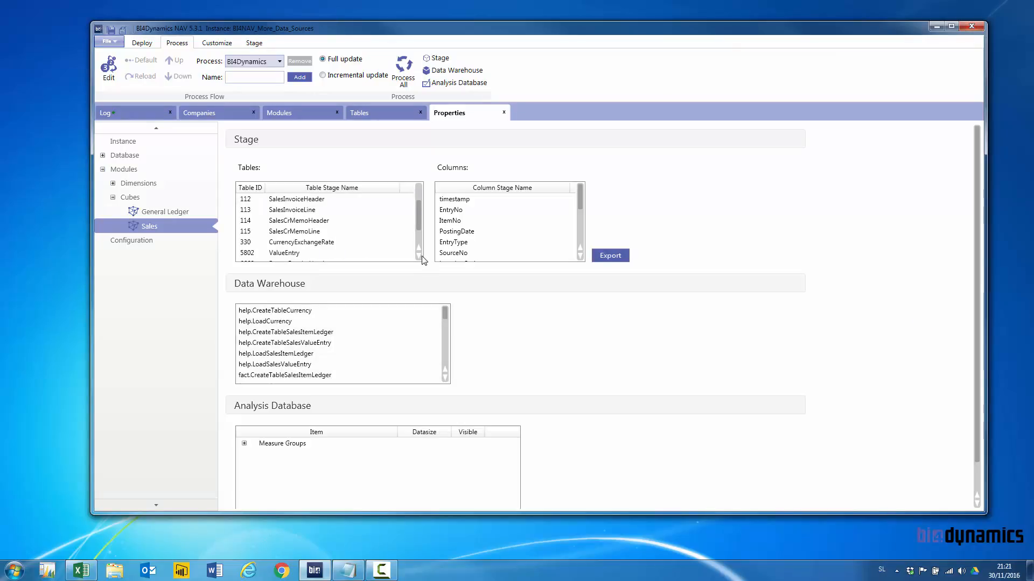
pyautogui.click(419, 256)
pyautogui.click(419, 257)
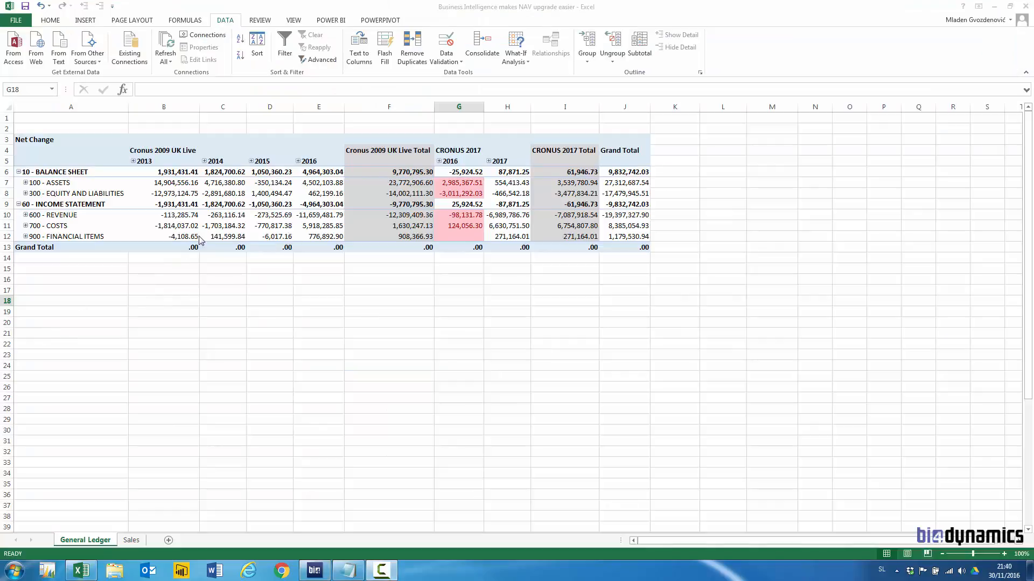
# - In the Excel workbook, refresh the General Ledger pivot table and remove the Company field from its columns
pyautogui.click(443, 193)
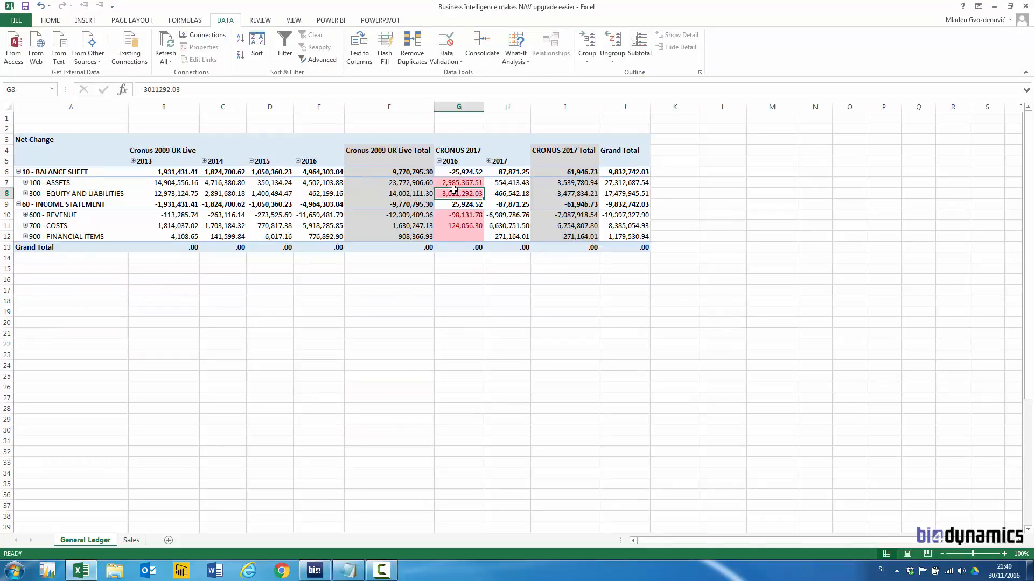
pyautogui.click(165, 61)
pyautogui.click(170, 86)
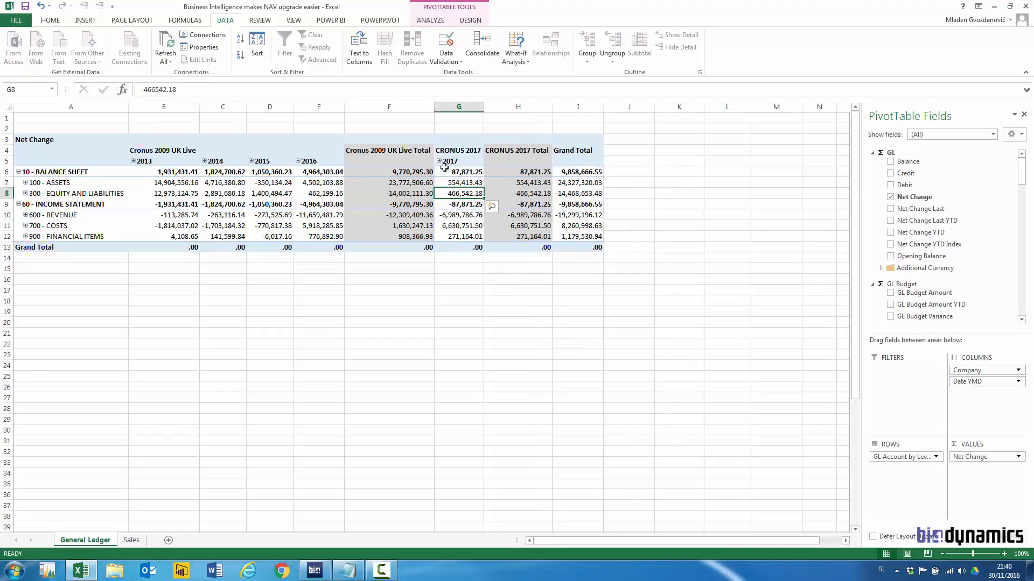
pyautogui.moveTo(450, 168)
pyautogui.scroll(-4, 1007, 215)
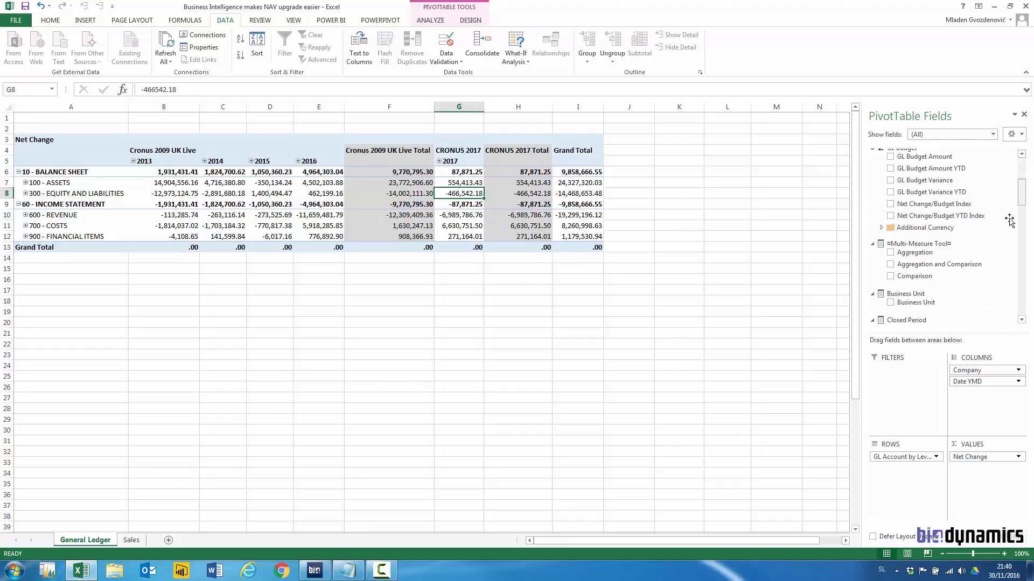
pyautogui.moveTo(978, 372); pyautogui.dragTo(593, 365)
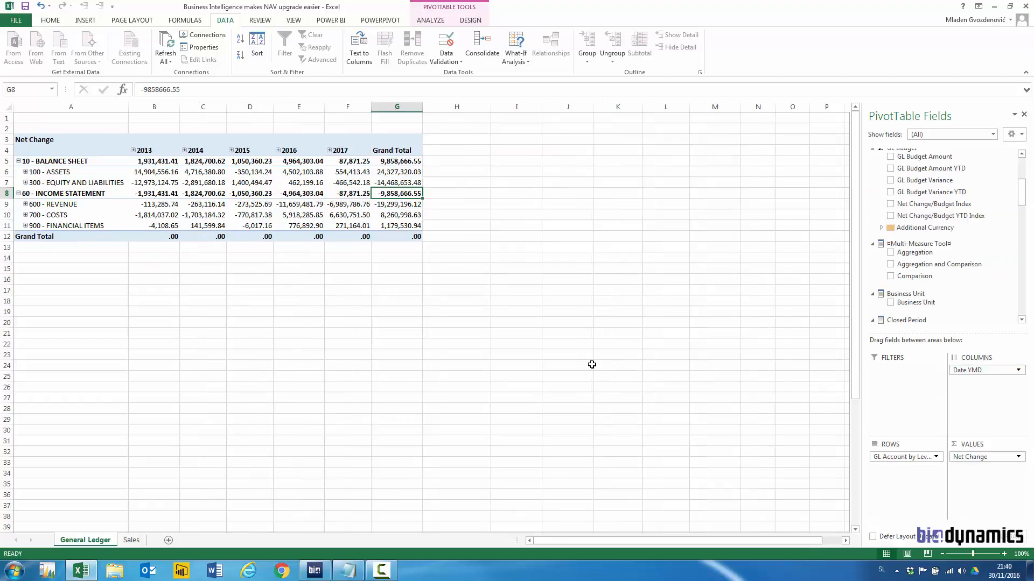
# - Refresh the Net Sales pivot table on the Sales sheet and remove the Company field from its columns
pyautogui.click(131, 540)
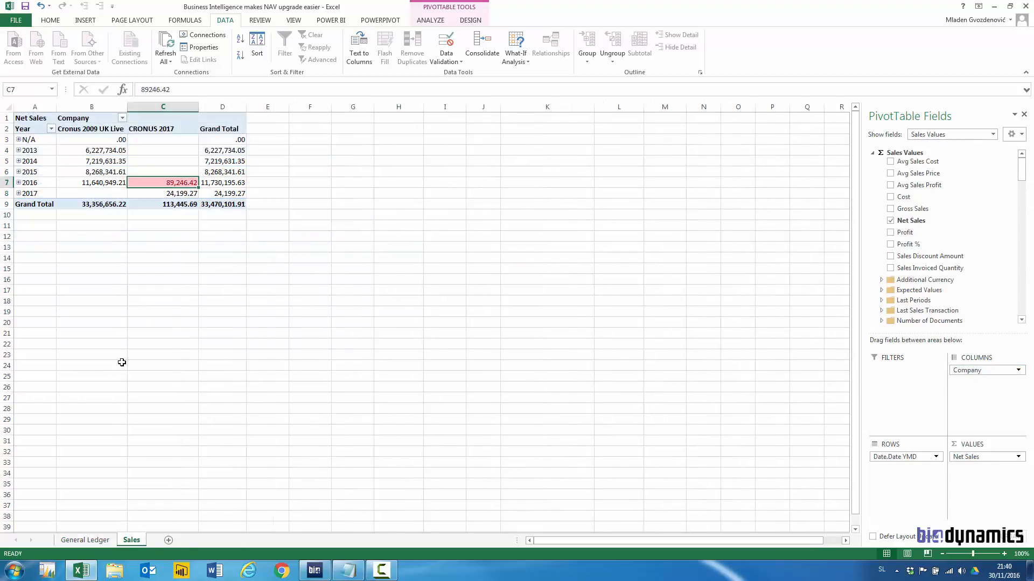
pyautogui.click(171, 61)
pyautogui.click(176, 87)
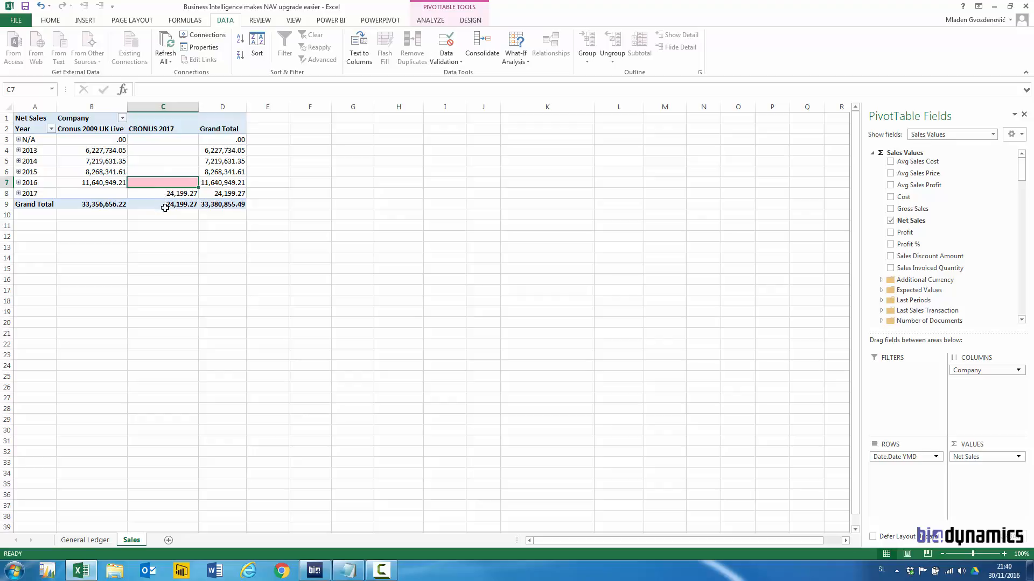
pyautogui.moveTo(165, 208)
pyautogui.moveTo(1004, 378); pyautogui.dragTo(491, 340)
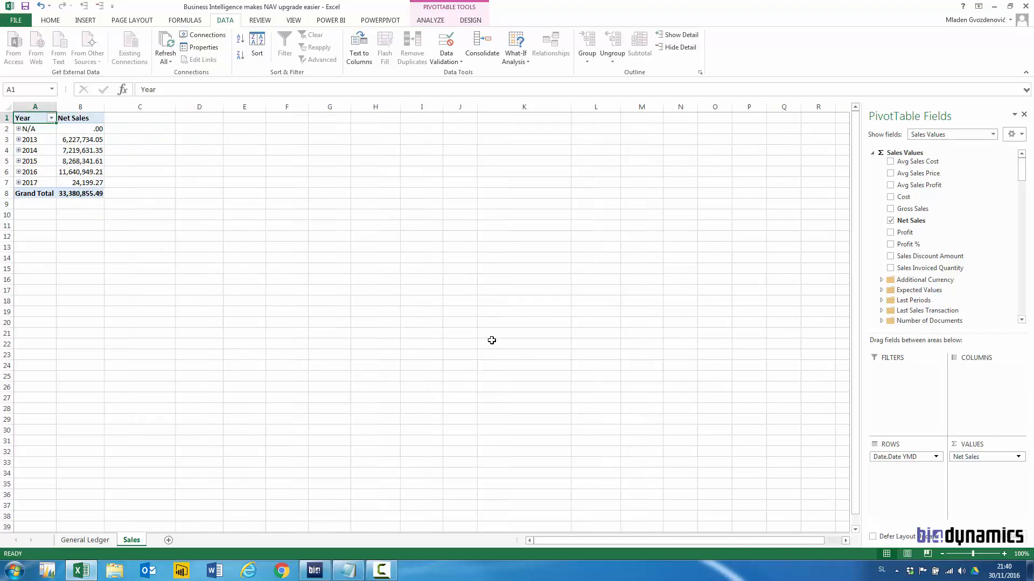